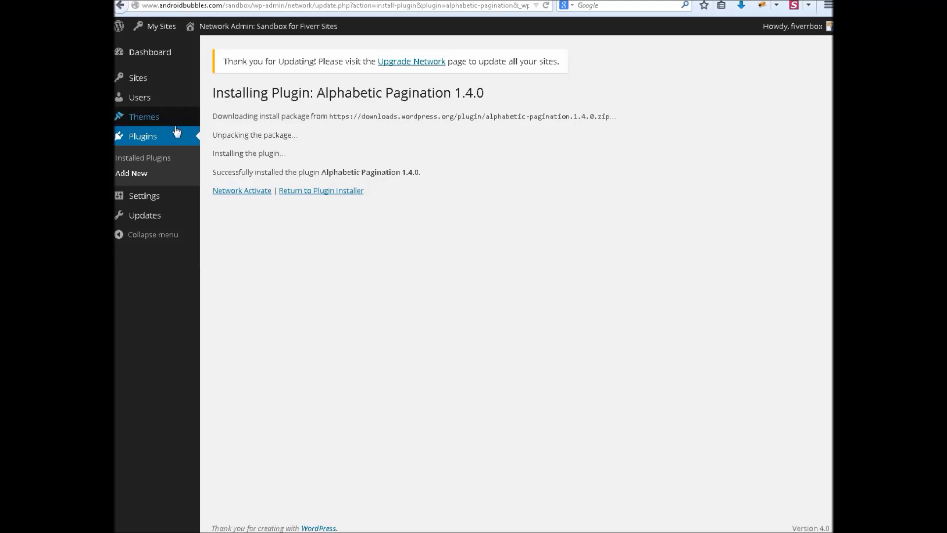
Step: Open the Sandbox for Fiverr site's Dashboard from the My Sites menu
mouse_move(154, 31)
mouse_move(180, 69)
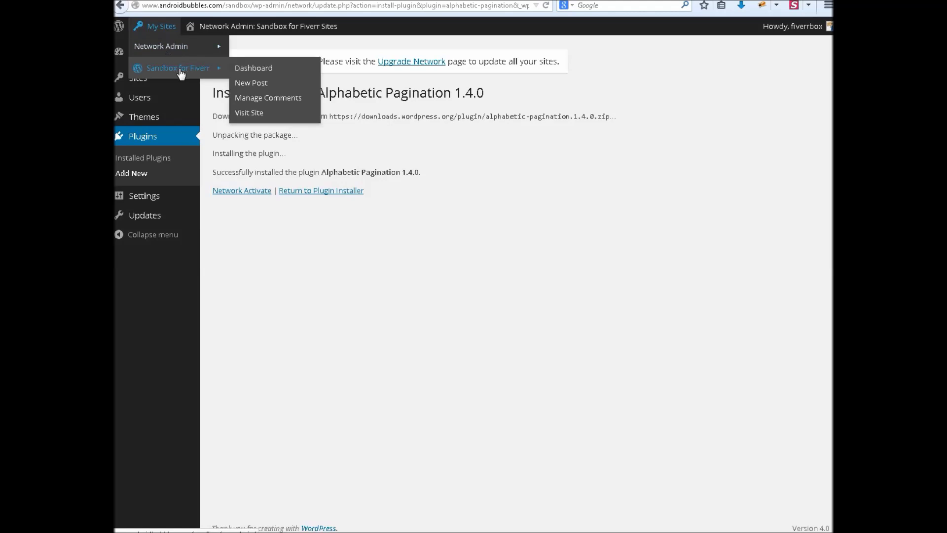
left_click(262, 69)
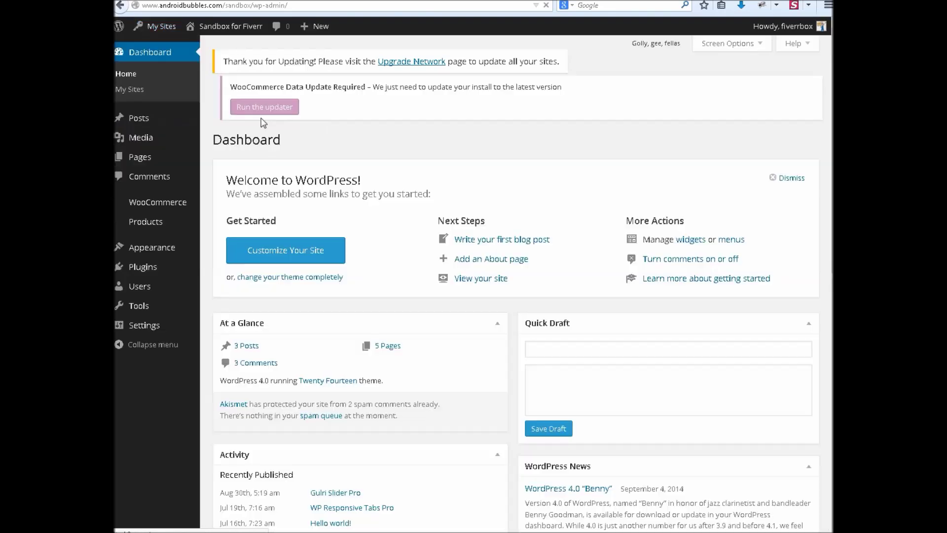
Step: Activate Alphabetic Pagination in the Plugins list and open Settings > Alphabetic Pagination
left_click(165, 269)
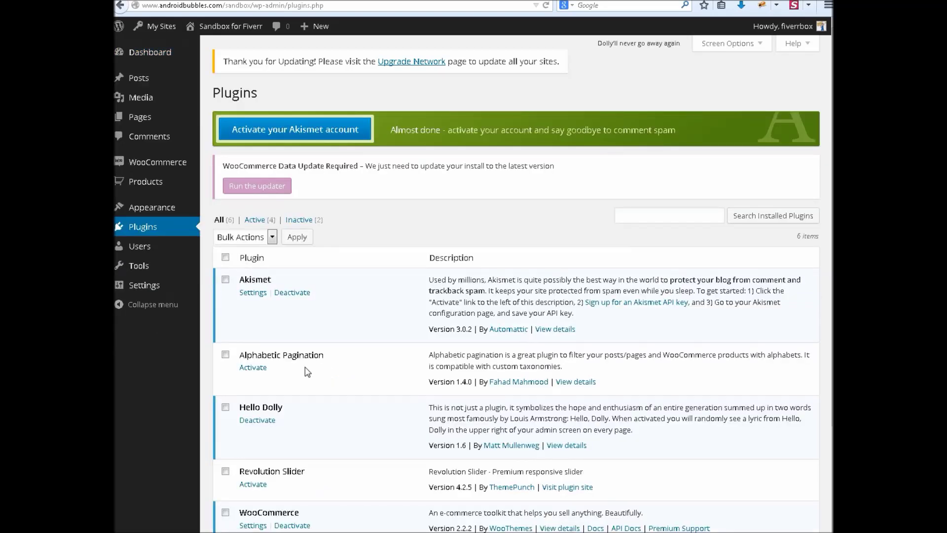
left_click(252, 368)
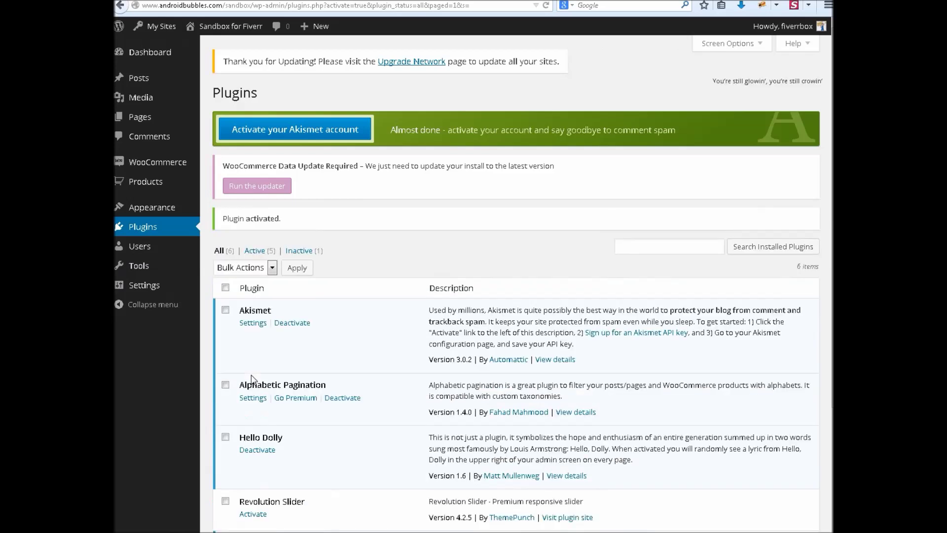
mouse_move(157, 290)
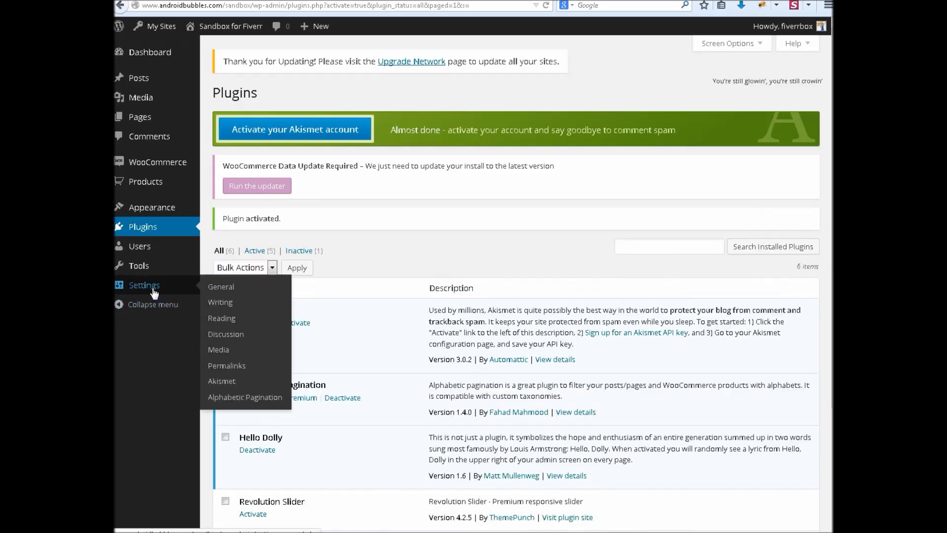
left_click(239, 402)
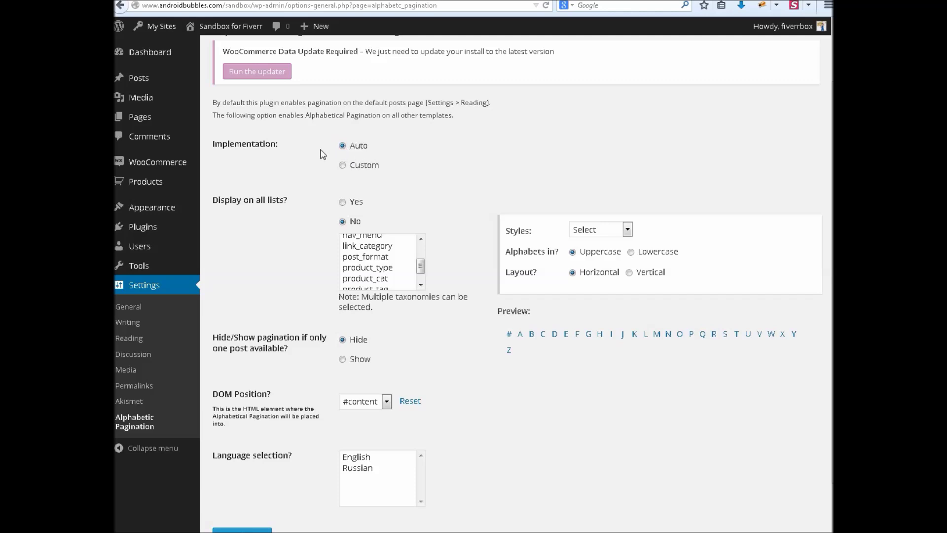
Step: Switch Implementation to Custom, then back to Auto
left_click(350, 166)
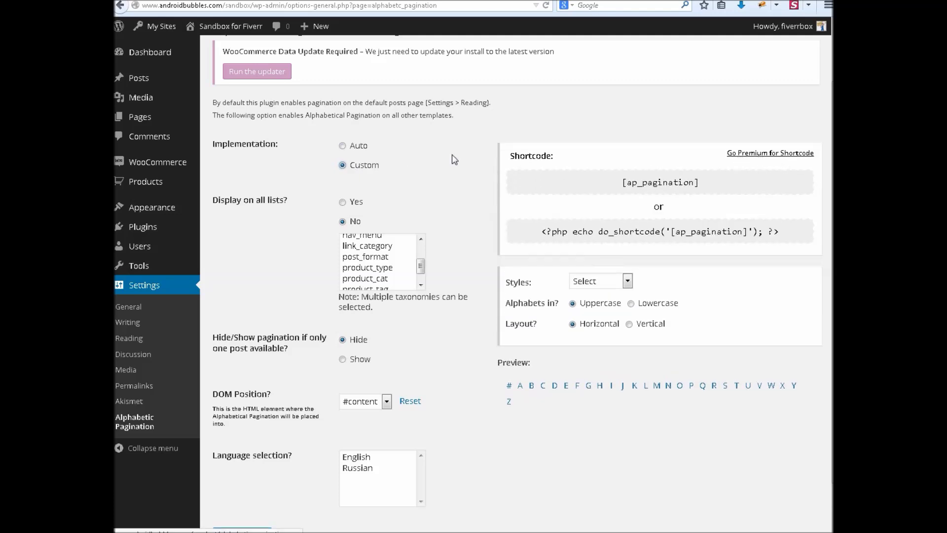
left_click(344, 146)
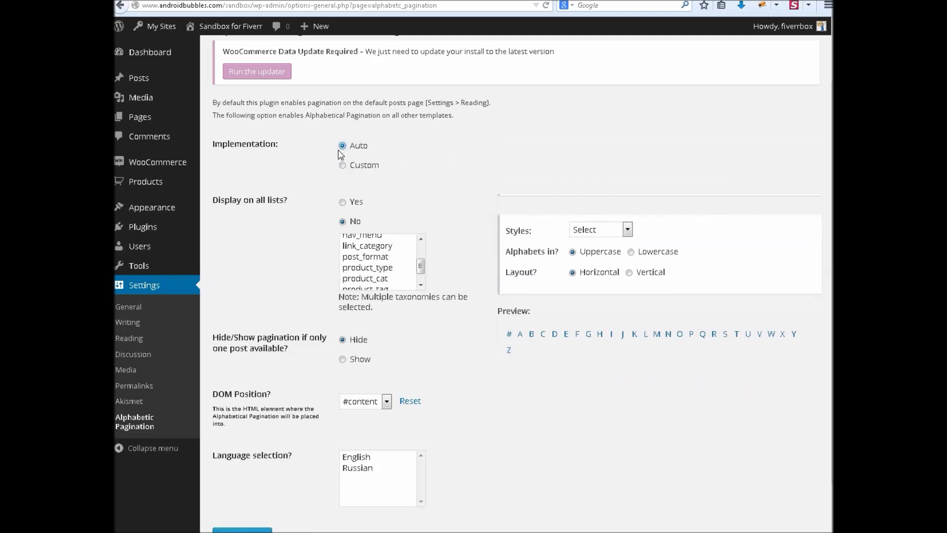
left_click_drag(421, 267, 423, 250)
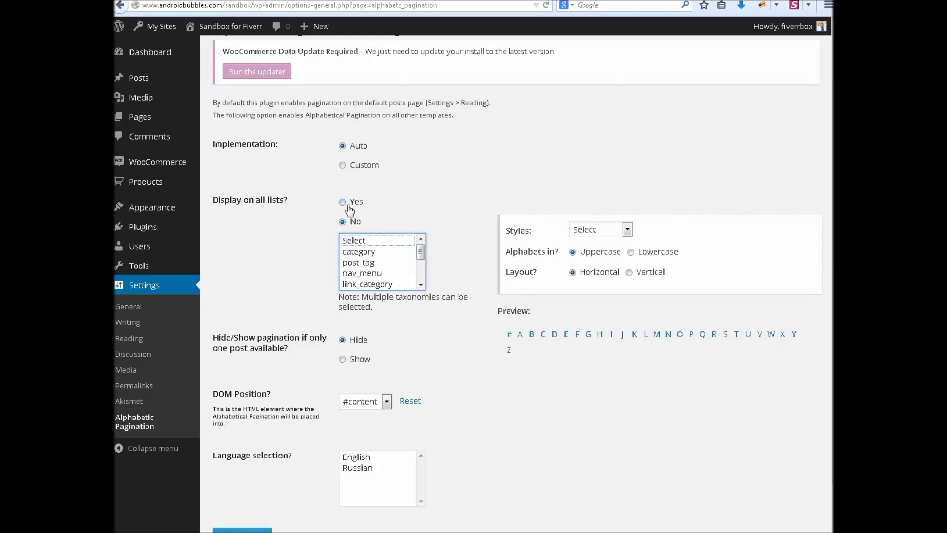
scroll(425, 284, "down", 2)
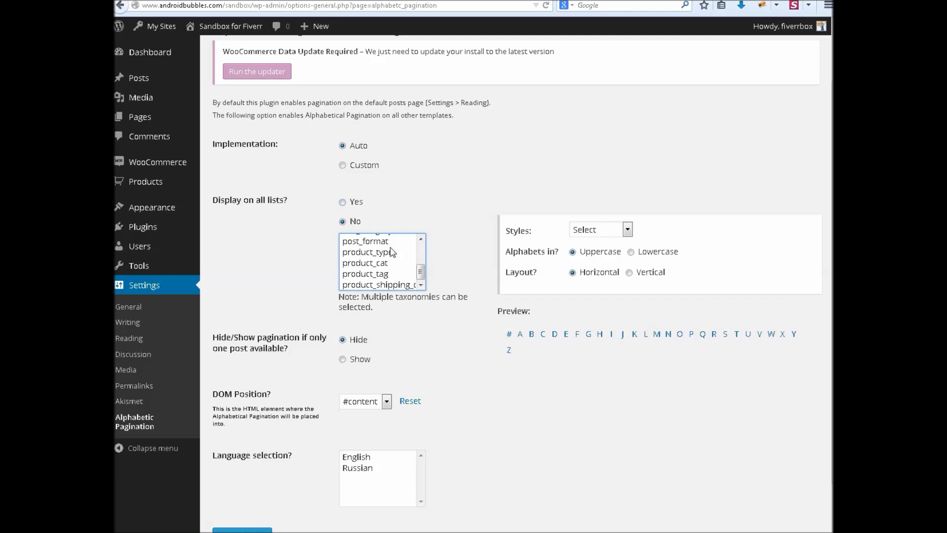
left_click_drag(421, 271, 421, 248)
Step: Try several taxonomies, settle on category, then set Display on all lists to Yes
left_click_drag(365, 263, 378, 288)
scroll(377, 277, "down", 3)
left_click(380, 273, "ctrl")
left_click(379, 252, "ctrl")
left_click_drag(421, 272, 422, 250)
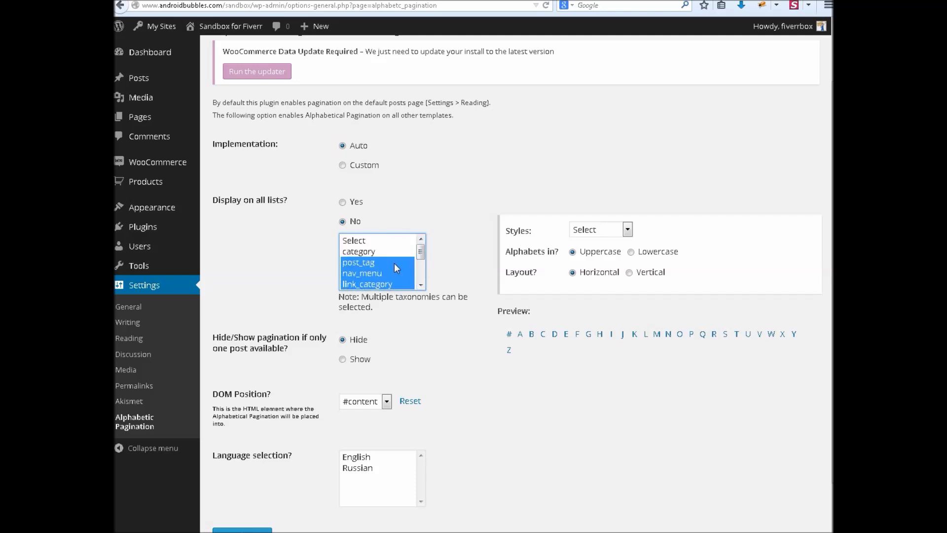
left_click(386, 250)
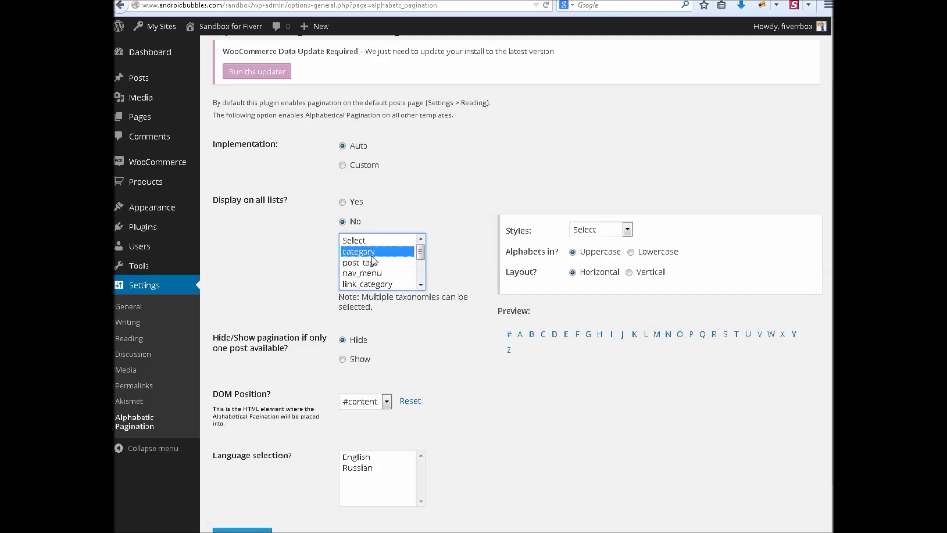
left_click(354, 203)
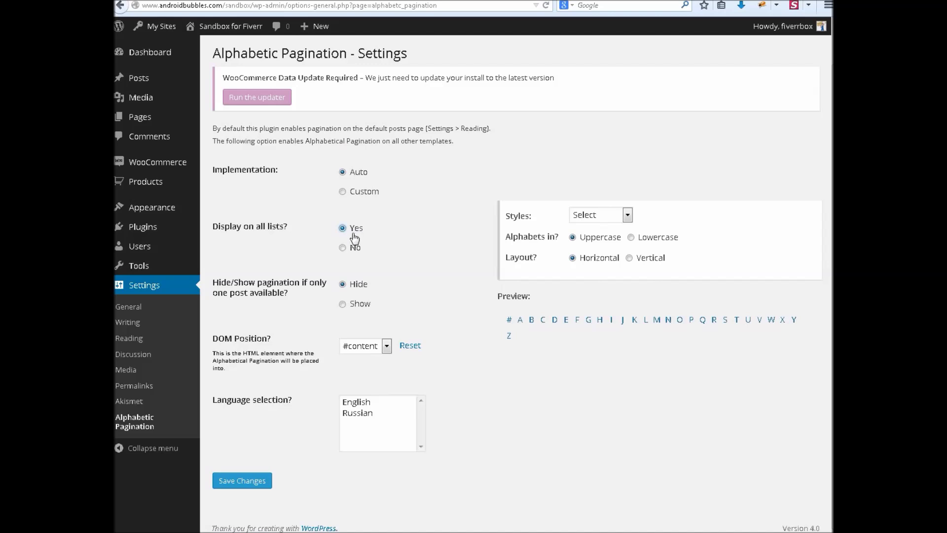
Step: Set Display on all lists to No and select the category taxonomy instead of product_cat
left_click(355, 247)
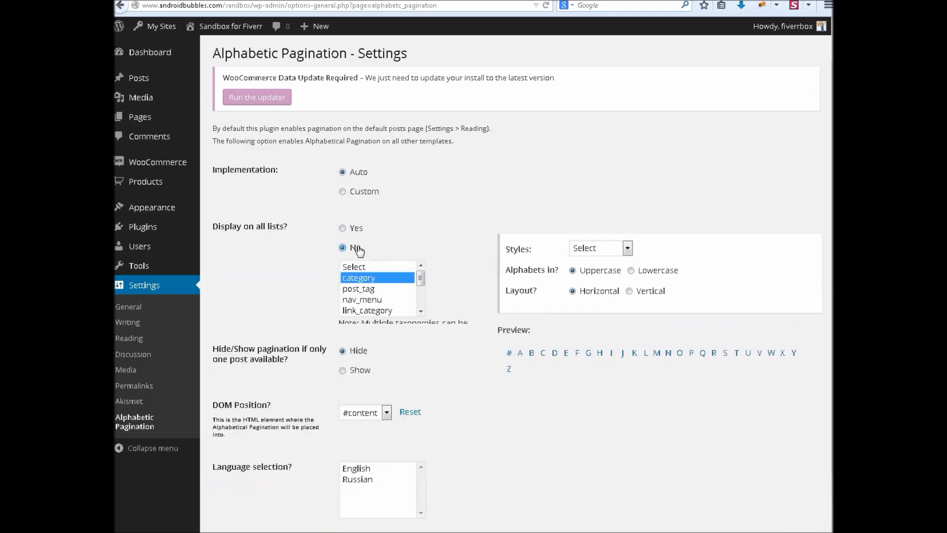
left_click(384, 300)
scroll(386, 299, "down", 2)
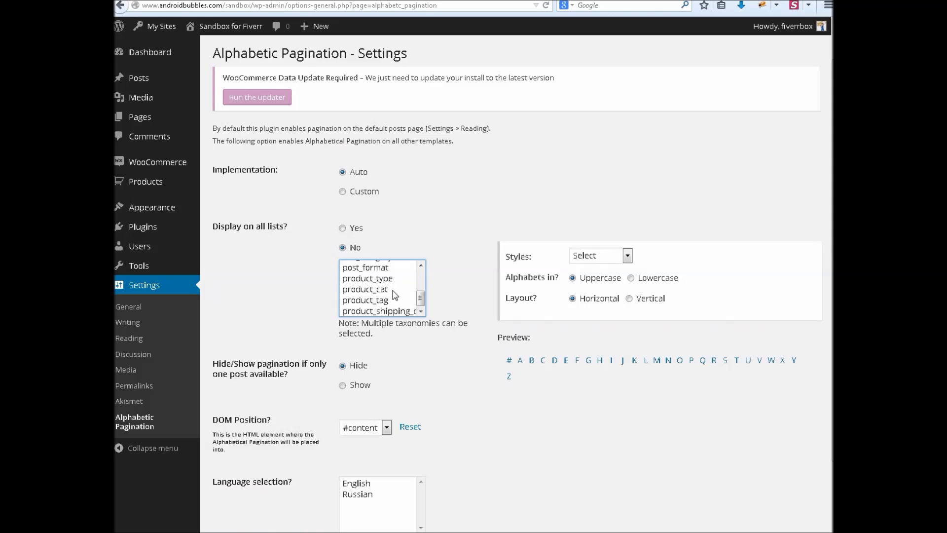
left_click(394, 291)
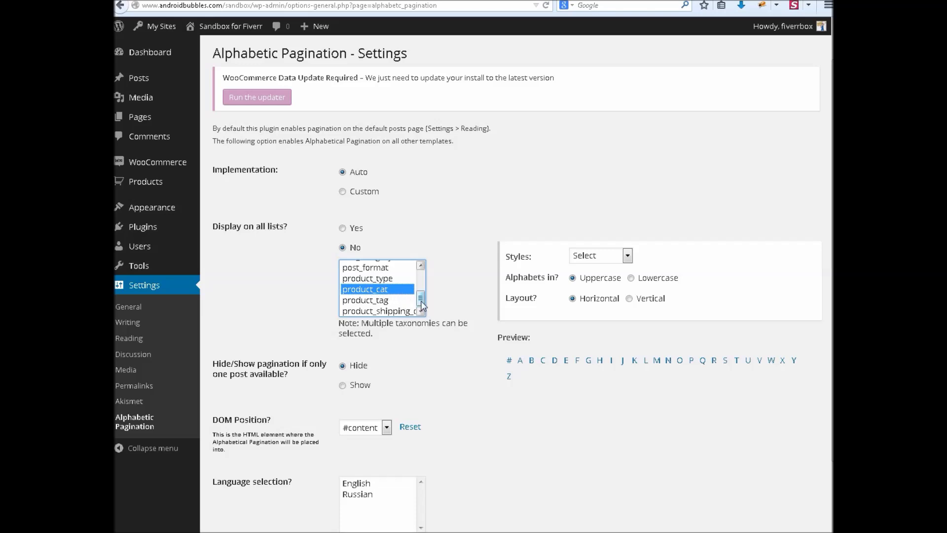
left_click_drag(421, 300, 395, 300)
scroll(411, 309, "up", 2)
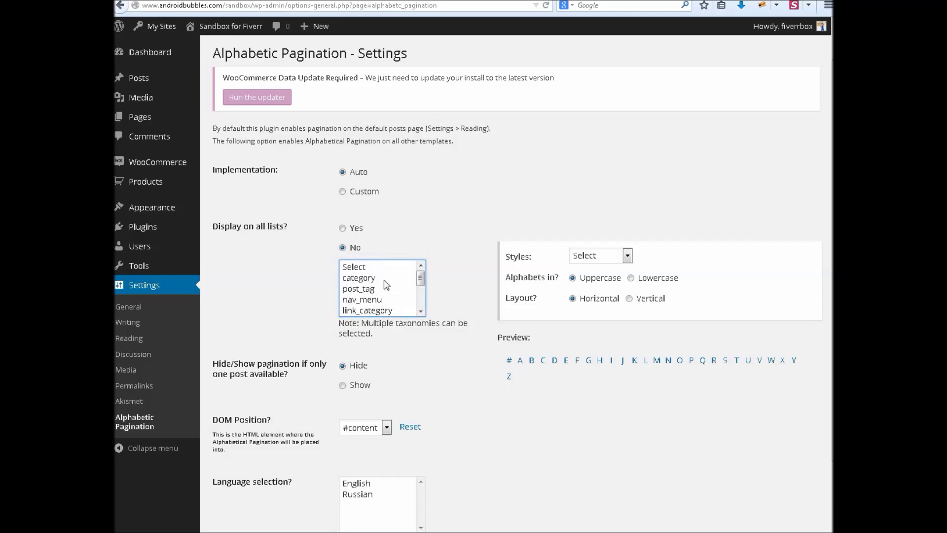
left_click(385, 279)
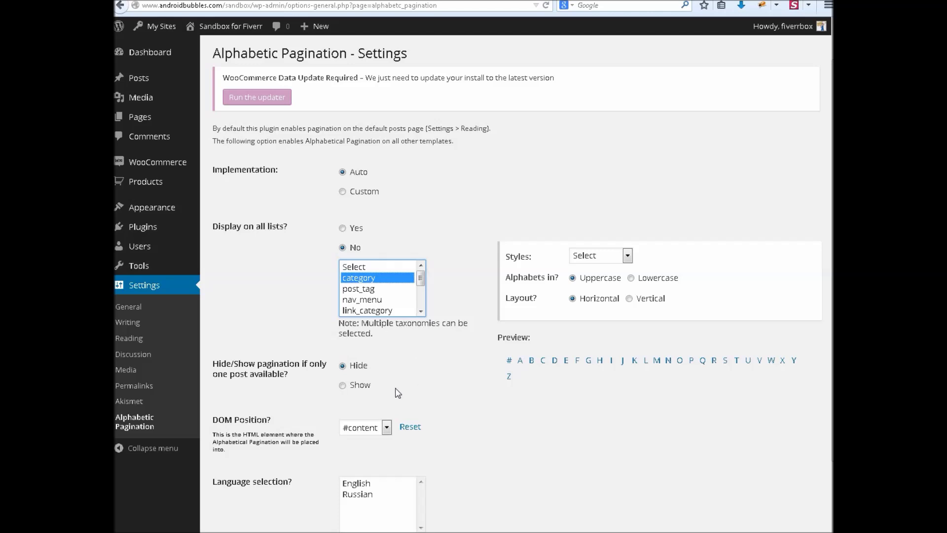
mouse_move(206, 89)
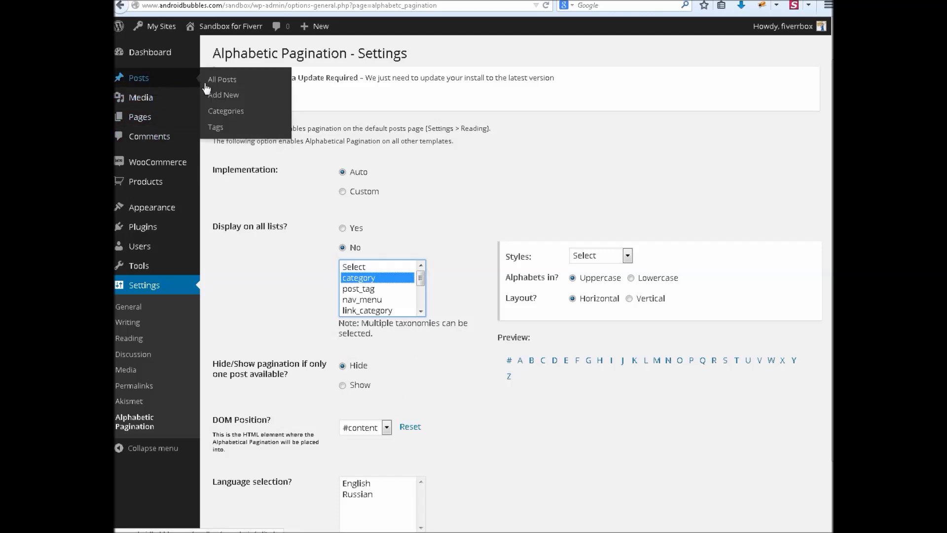
Step: On Posts > Categories, add Flowers, Plants and Fruits as new categories
left_click(232, 112)
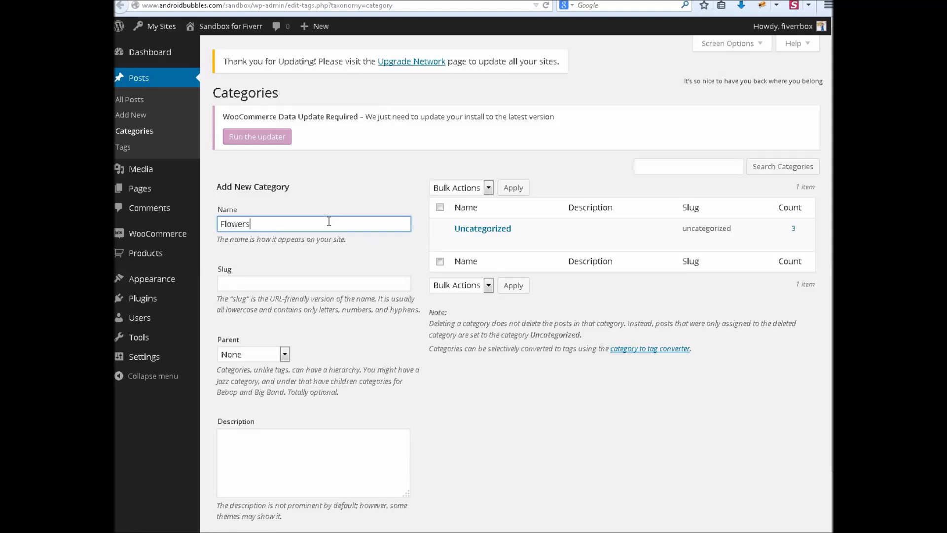
scroll(315, 365, "down", 2)
left_click(267, 483)
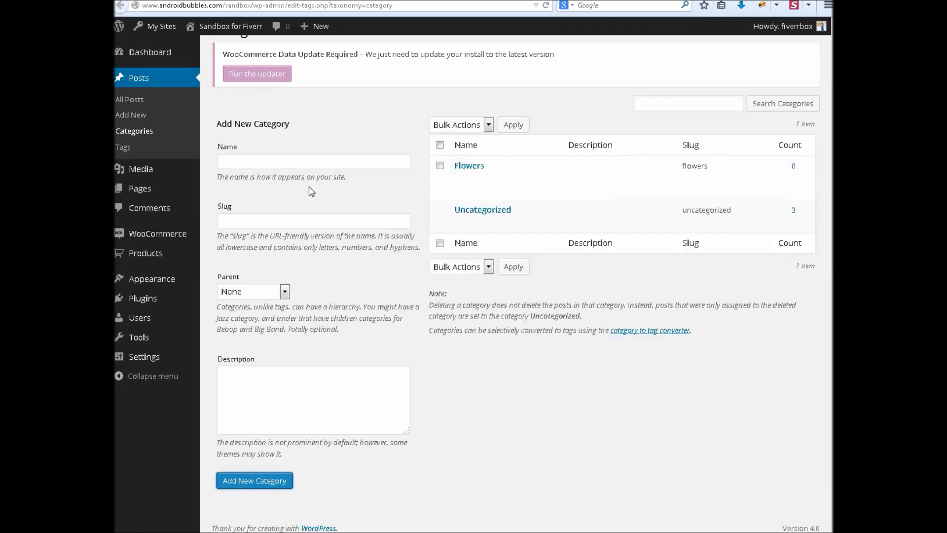
left_click(307, 163)
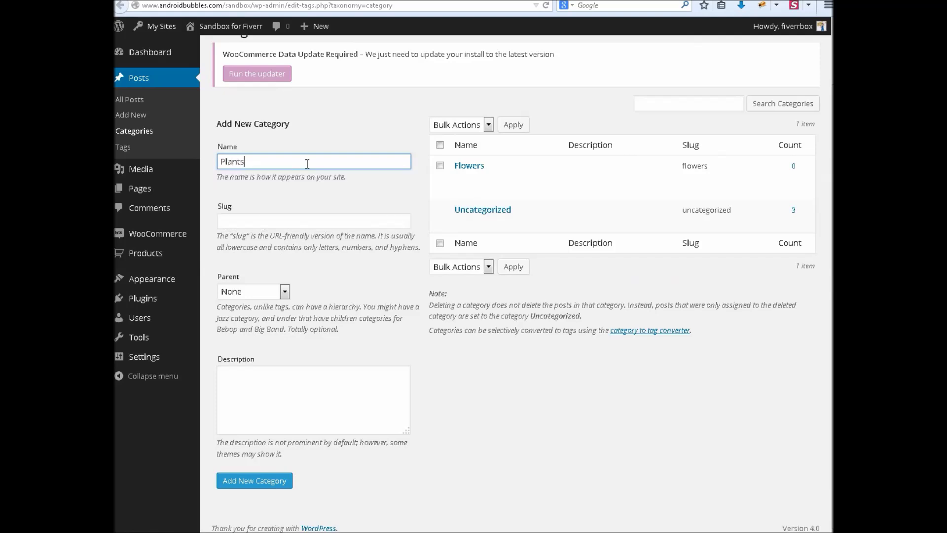
left_click(252, 480)
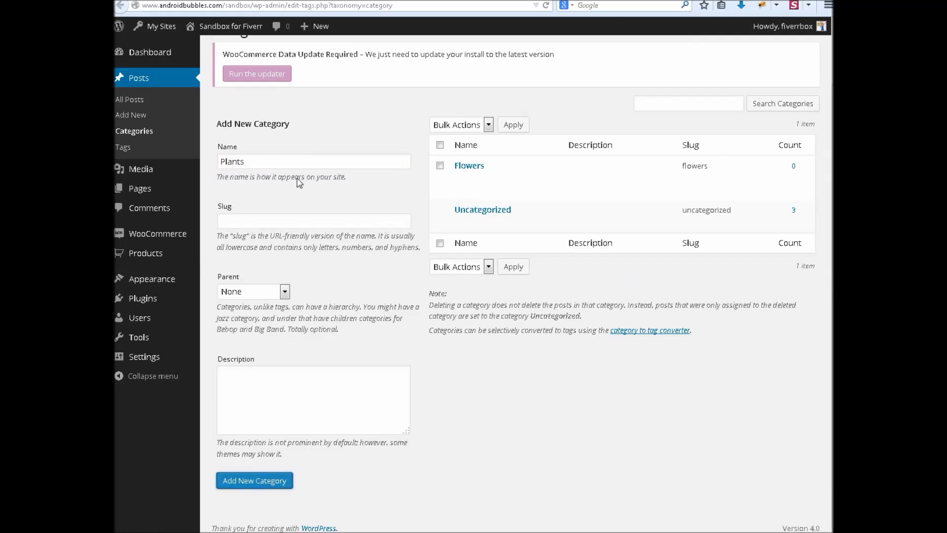
left_click(302, 163)
type("Frui")
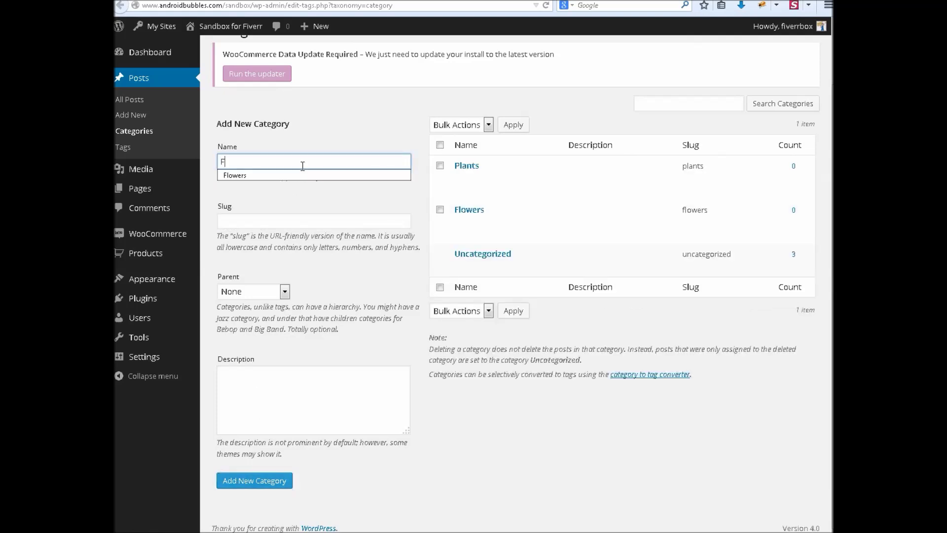
left_click(261, 486)
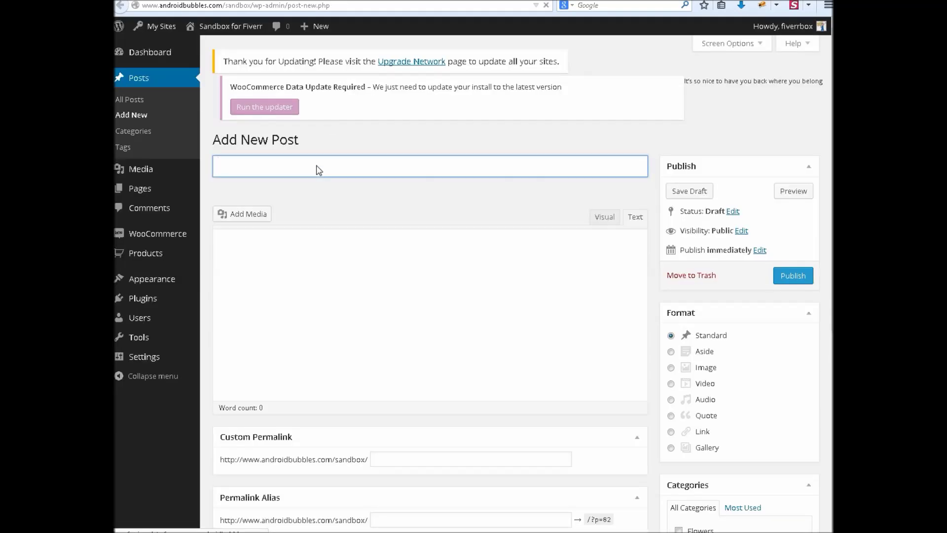
Step: Publish a post titled Apple filed under the Fruits category
type("A")
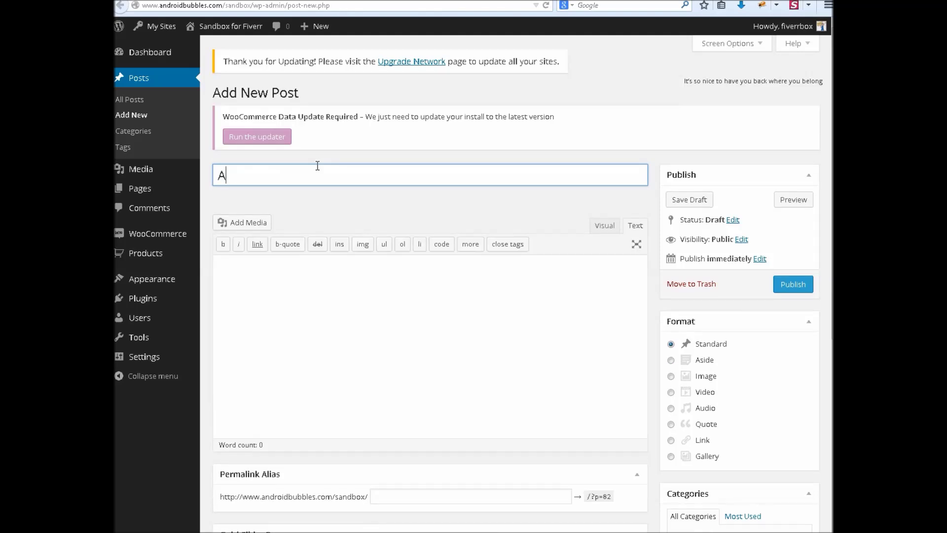
type("pple")
scroll(819, 397, "down", 5)
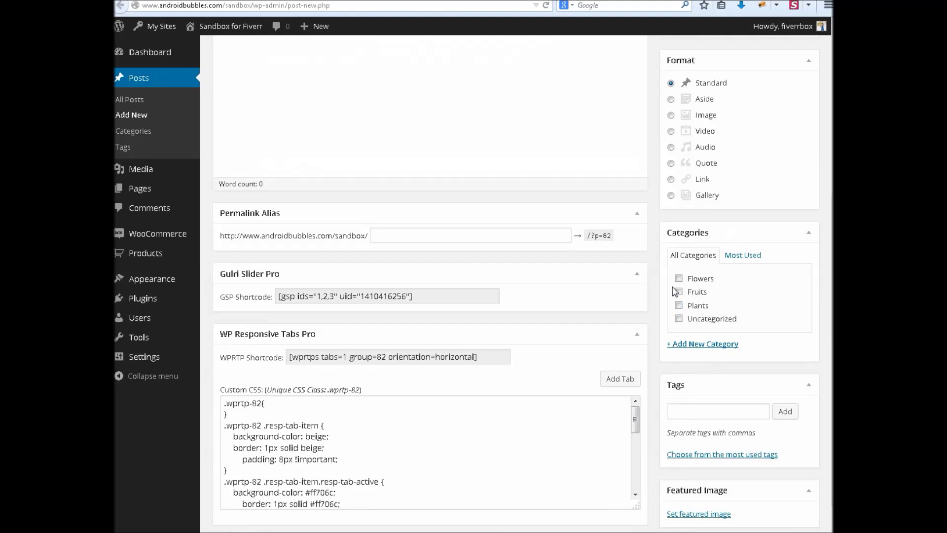
left_click(679, 291)
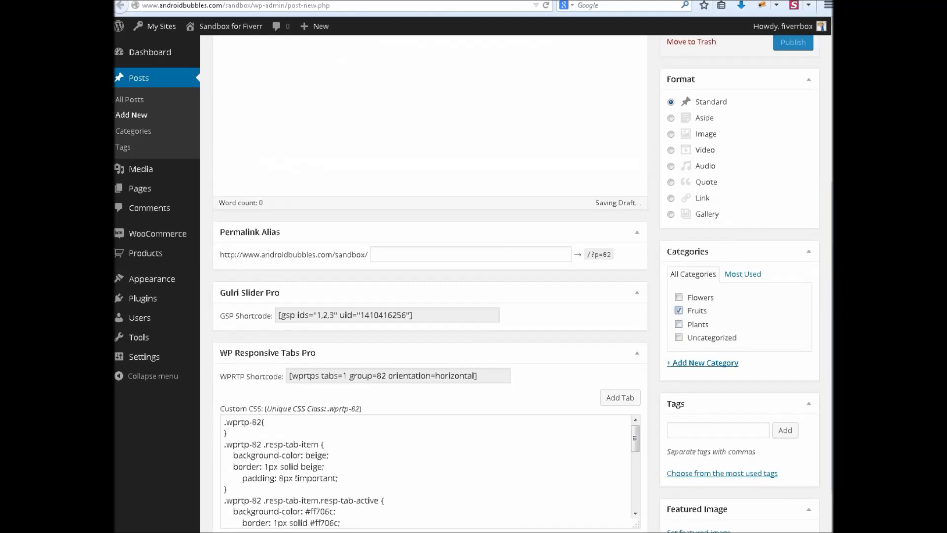
scroll(799, 292, "up", 10)
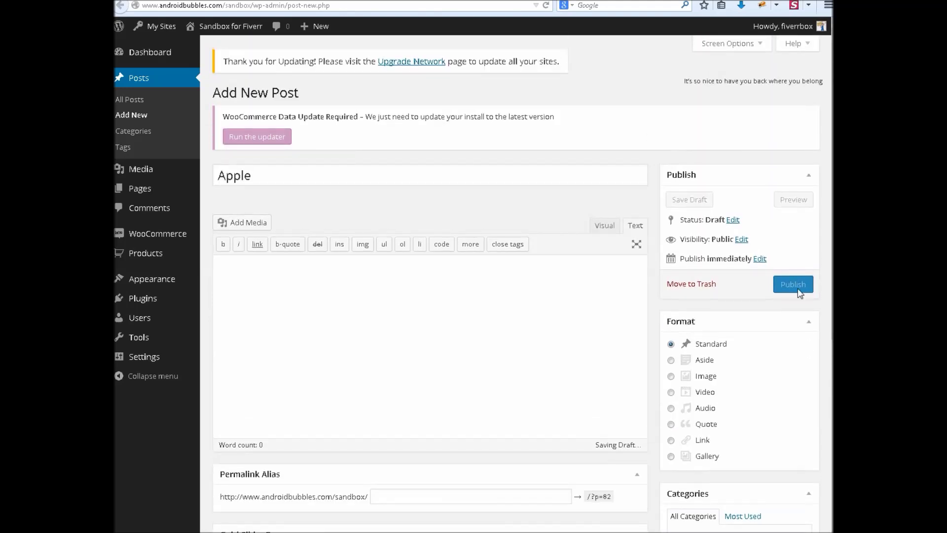
left_click(794, 285)
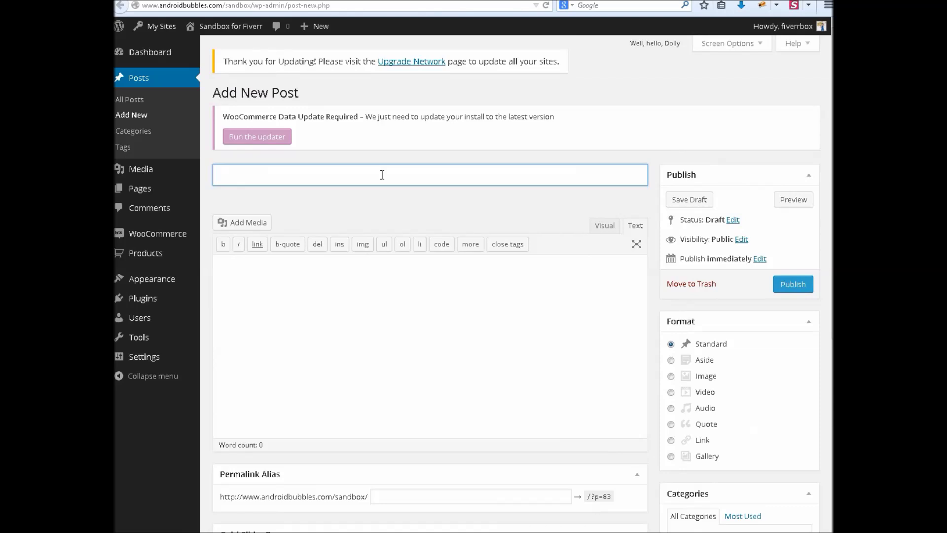
Step: Publish a post titled Aloe Vera and tick its Plants category
type("Aloe Vera")
left_click(800, 285)
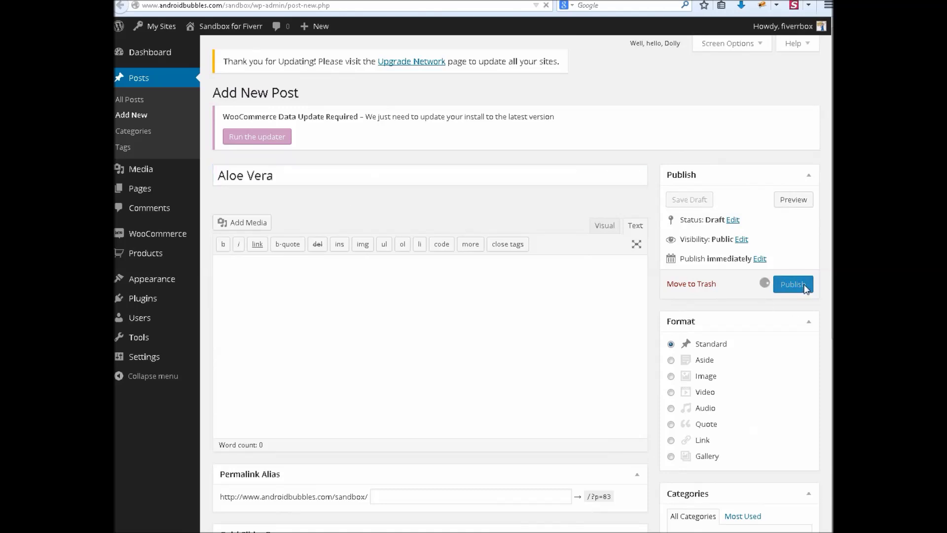
scroll(429, 296, "down", 1)
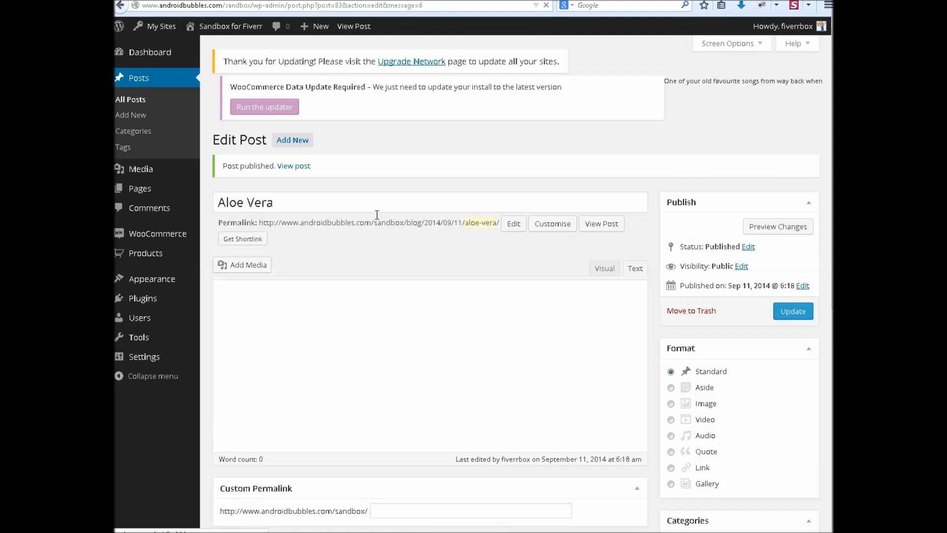
scroll(777, 434, "down", 4)
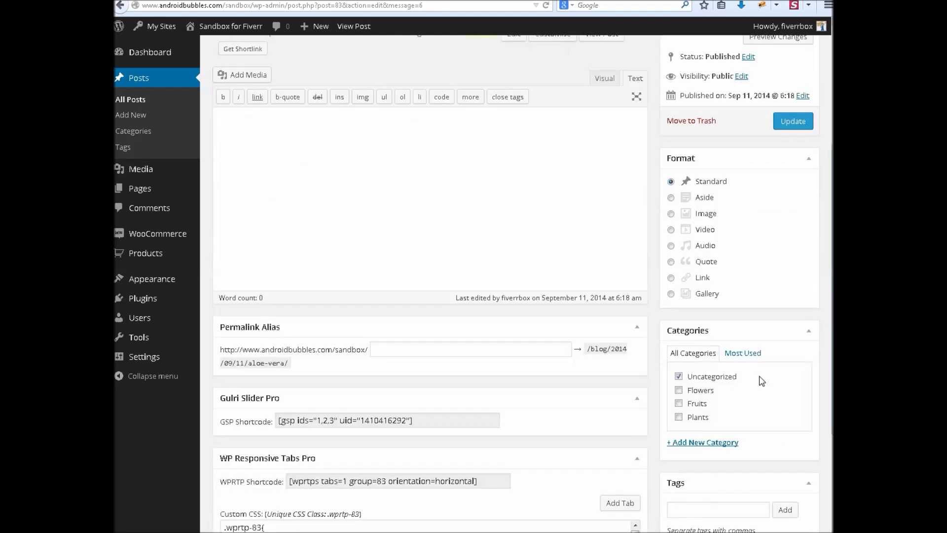
left_click(699, 418)
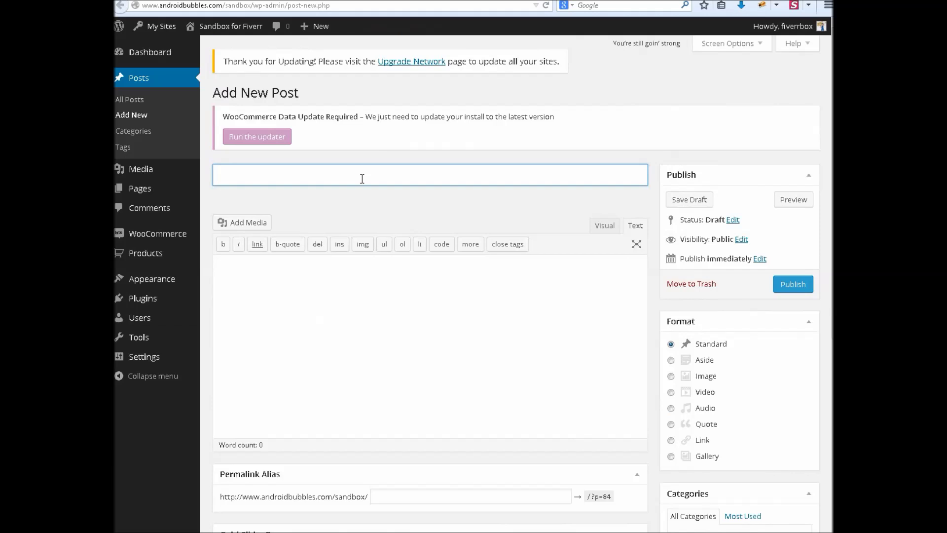
Step: Publish a post titled Cherry in the Fruits category
type("Cherry")
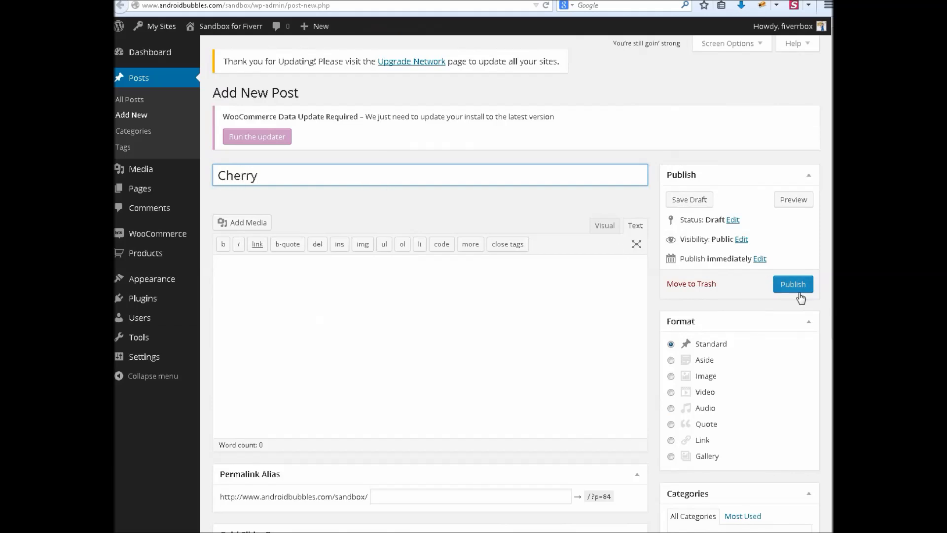
scroll(762, 437, "down", 3)
left_click(696, 422)
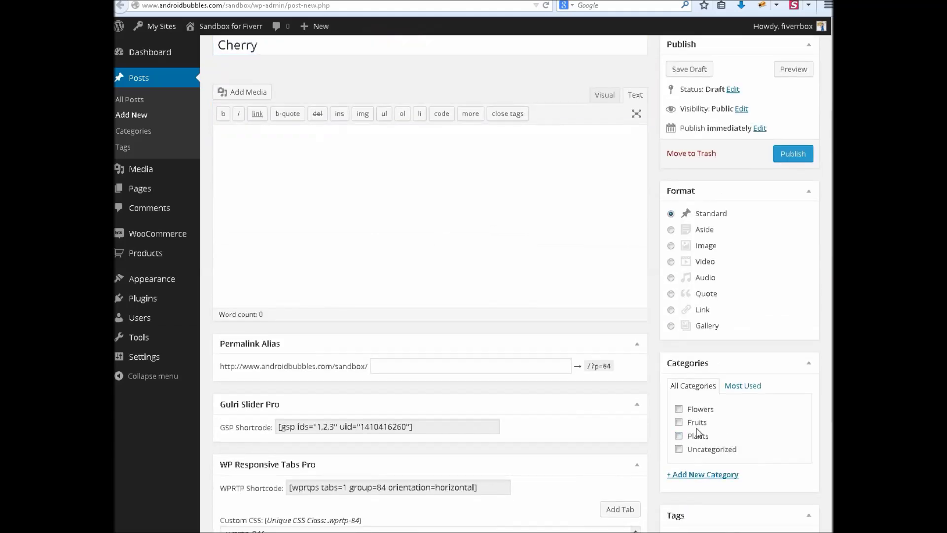
left_click(787, 153)
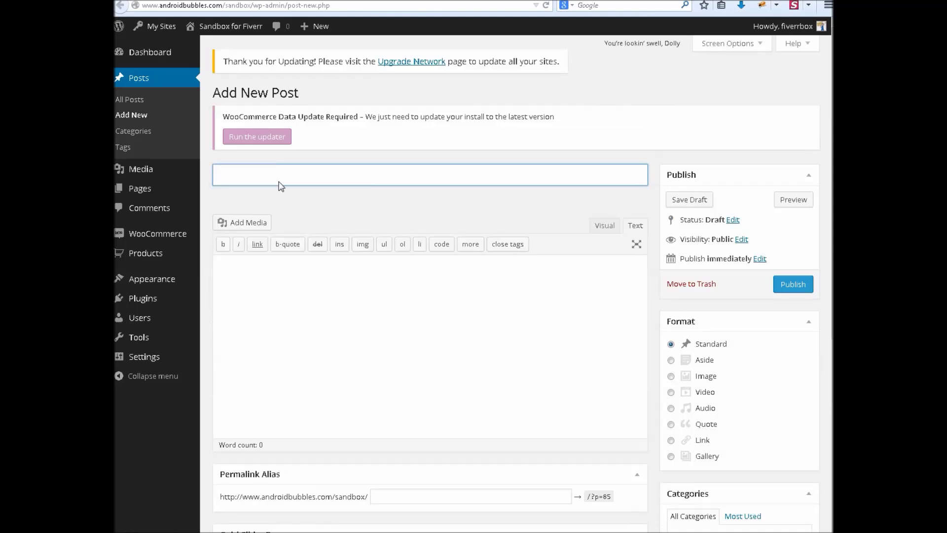
Step: Publish a post titled Pineapples filed under Fruits
scroll(311, 387, "down", 4)
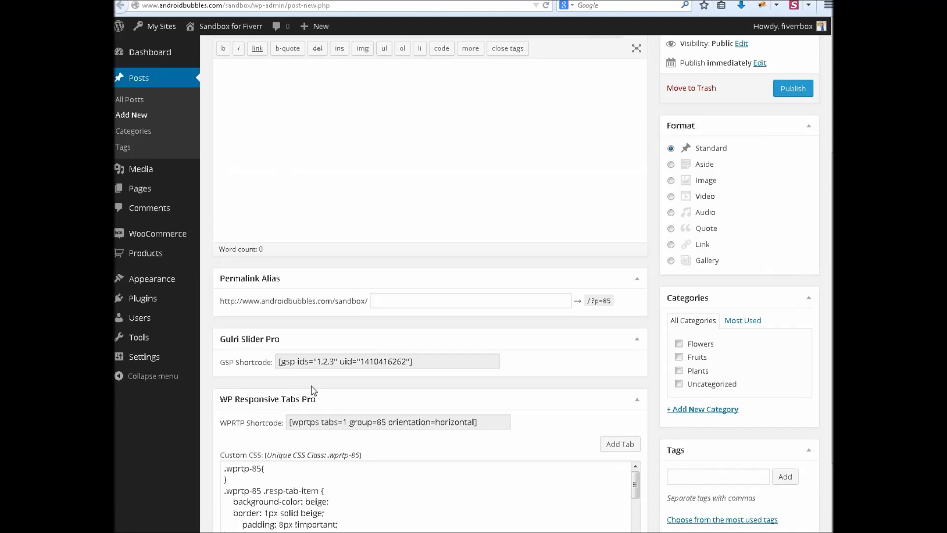
scroll(311, 390, "up", 1)
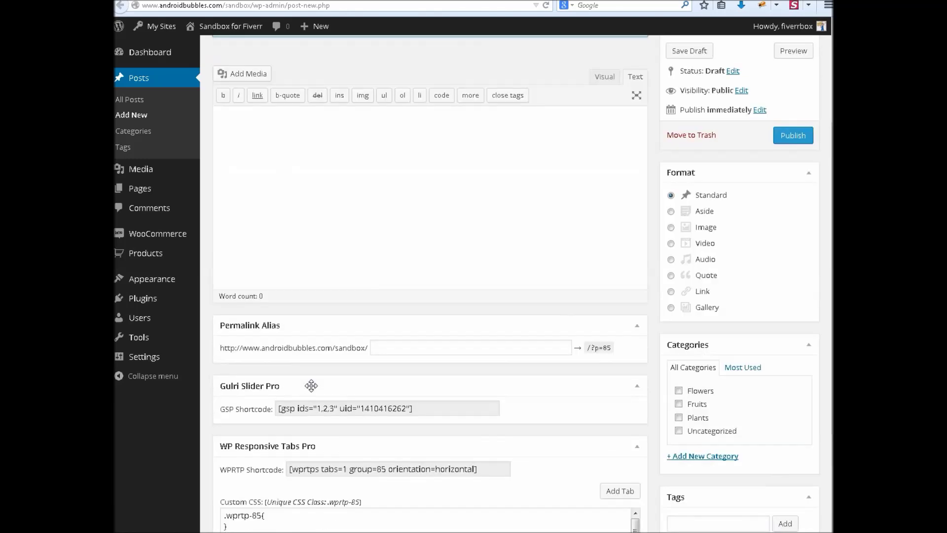
scroll(301, 385, "up", 3)
type("Pi")
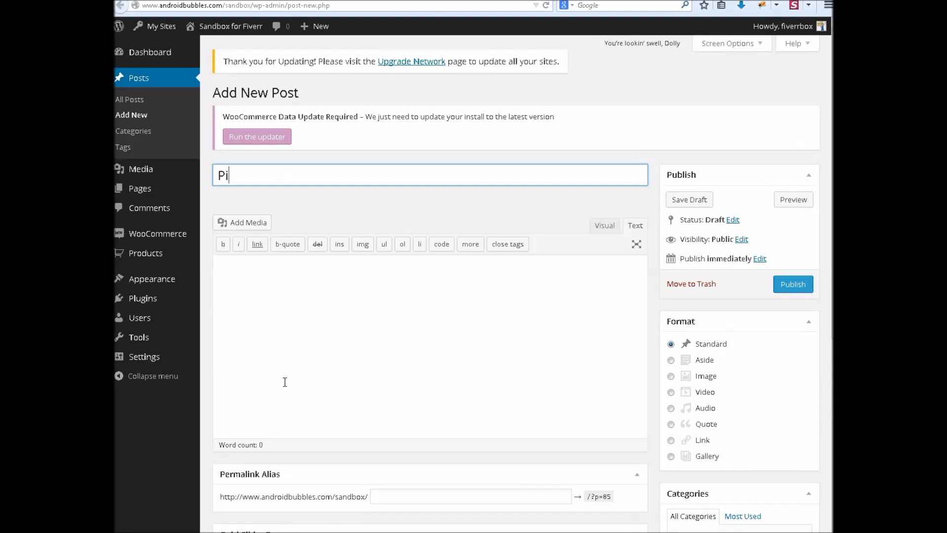
type("neapples")
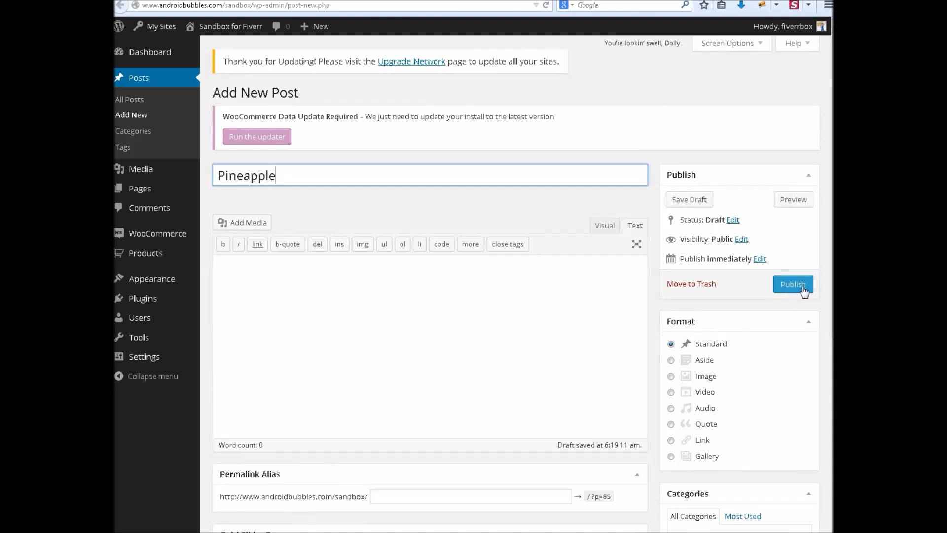
scroll(807, 302, "down", 3)
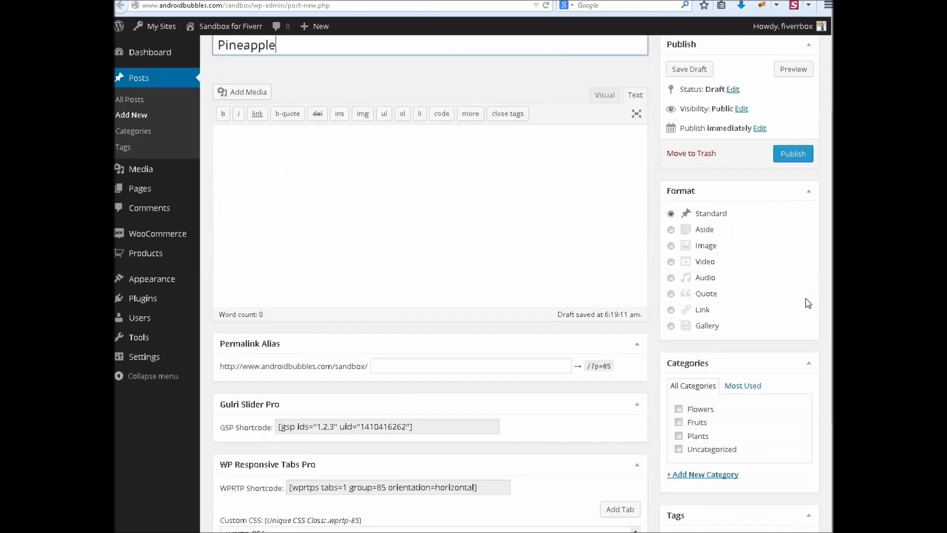
left_click(699, 437)
left_click(697, 422)
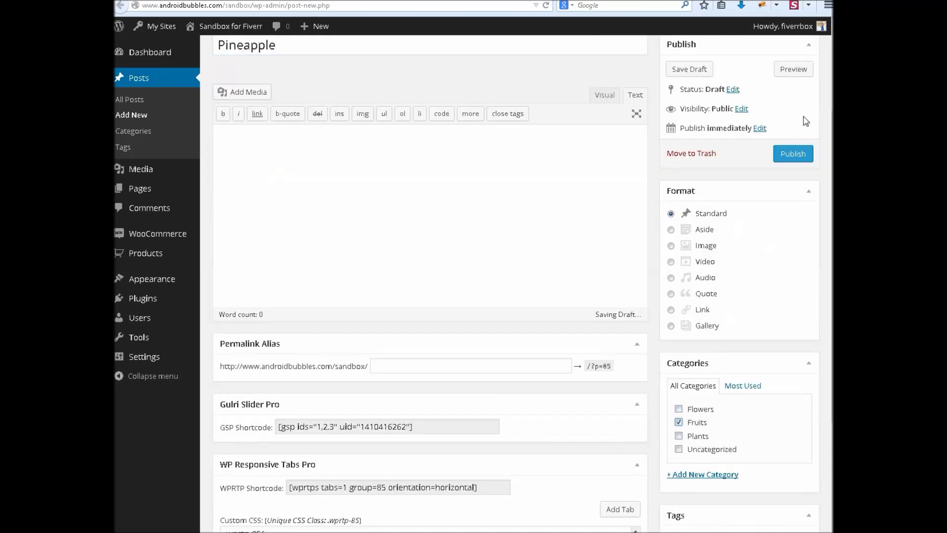
left_click(792, 154)
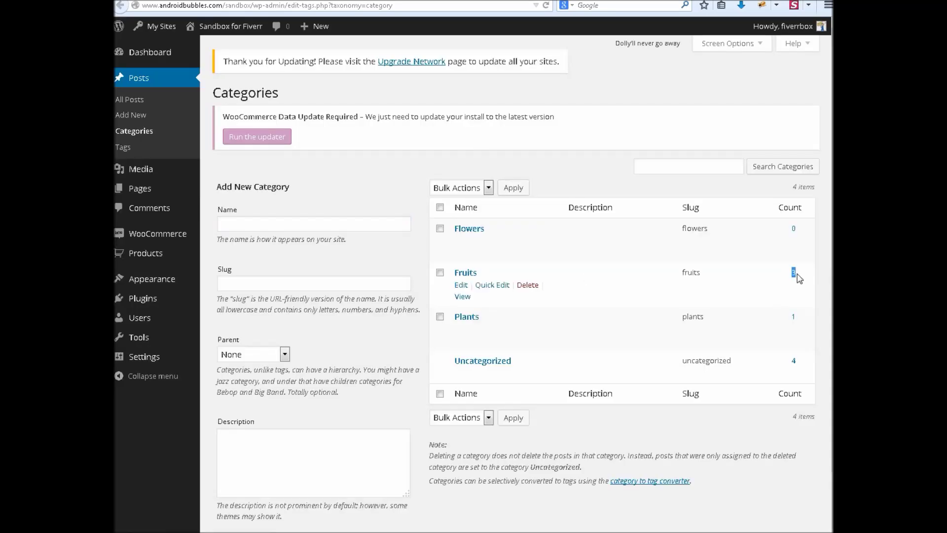
Step: Select category as the taxonomy, choose English as language, and save the pagination settings
left_click_drag(790, 323, 797, 314)
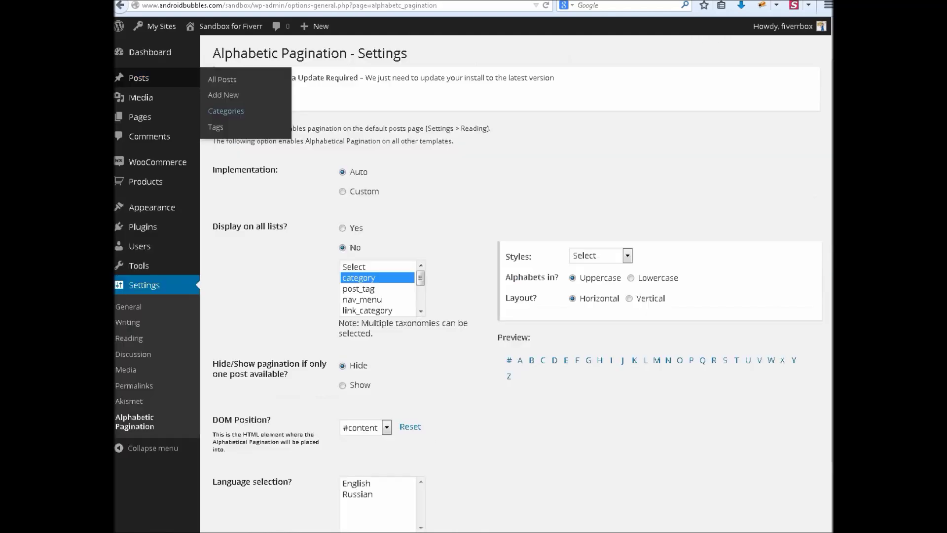
left_click(380, 279)
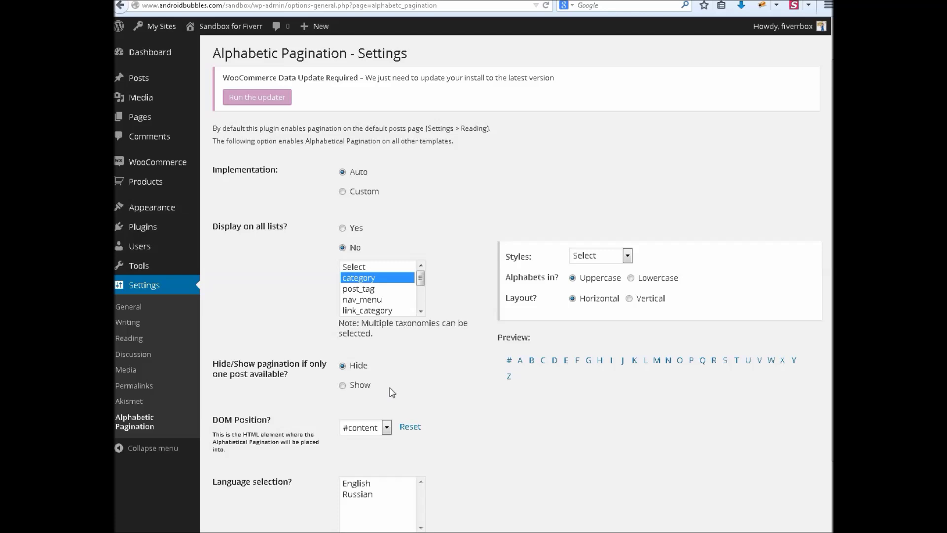
scroll(514, 446, "down", 3)
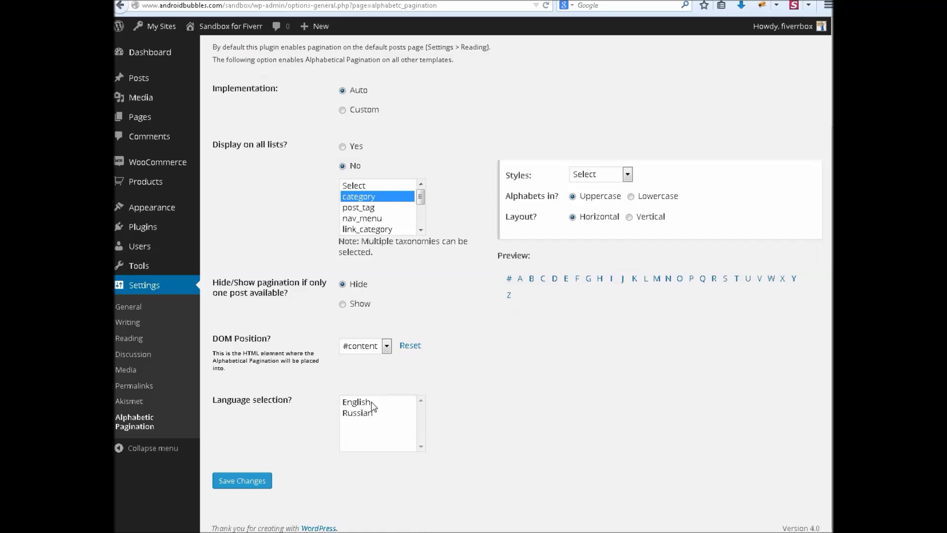
left_click(374, 403)
left_click(242, 482)
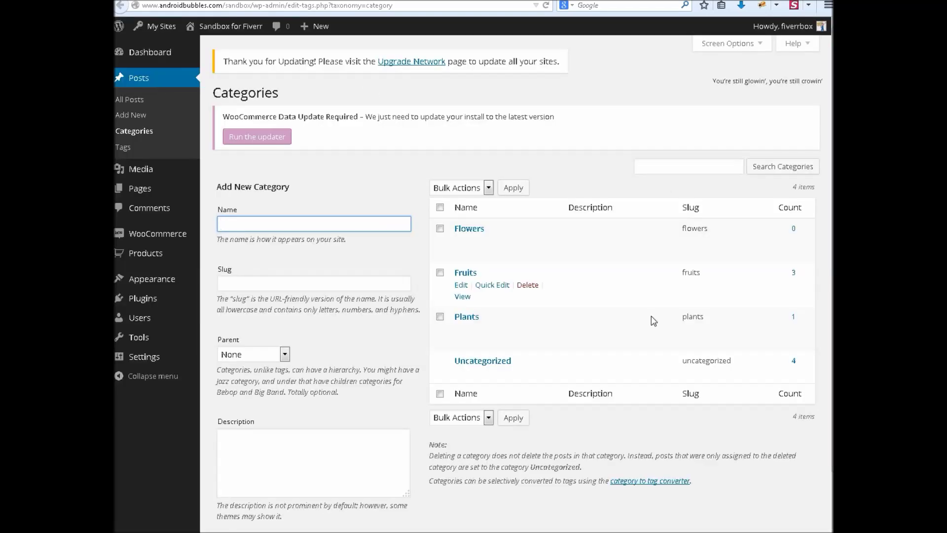
Step: View the Fruits category archive showing the A–Z bar above Pineapple, Cherry and Apple
mouse_move(493, 290)
left_click(463, 297)
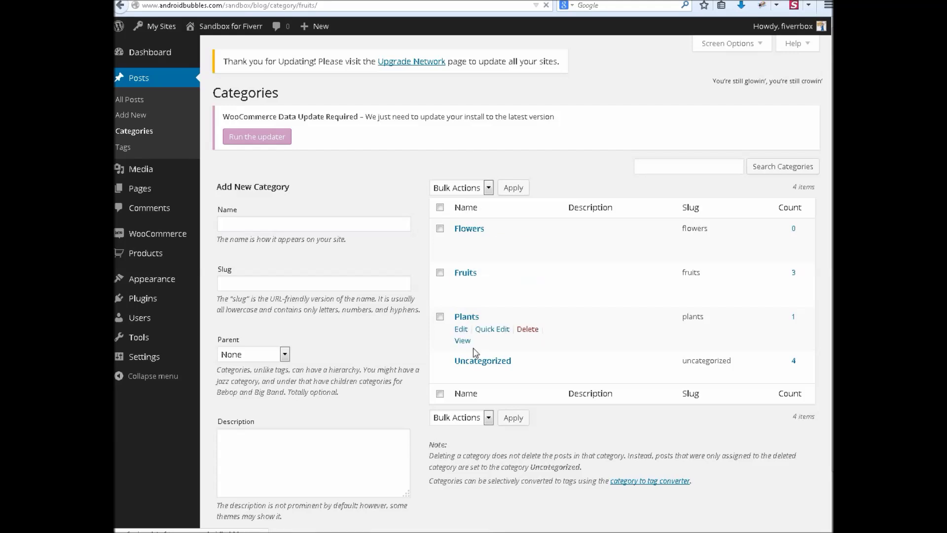
mouse_move(474, 381)
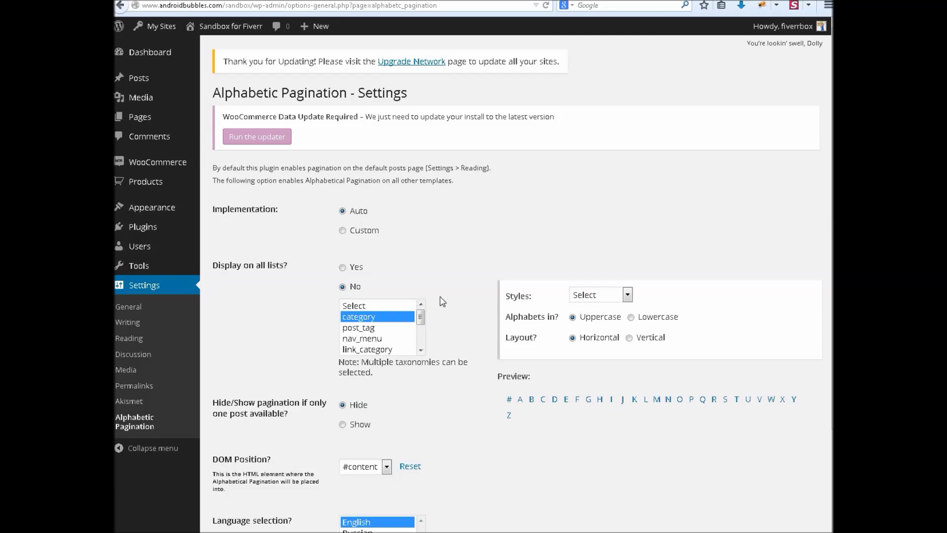
scroll(441, 299, "down", 3)
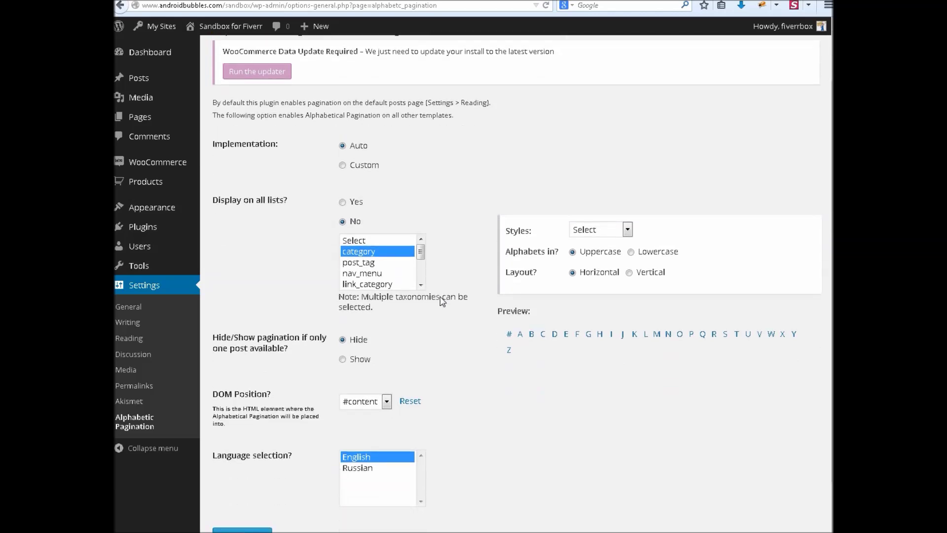
left_click(411, 6)
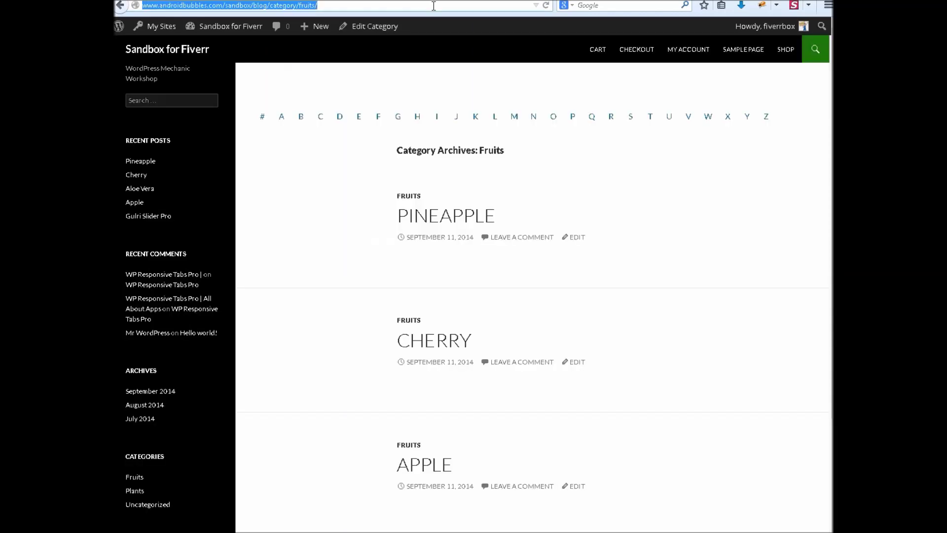
left_click(410, 5)
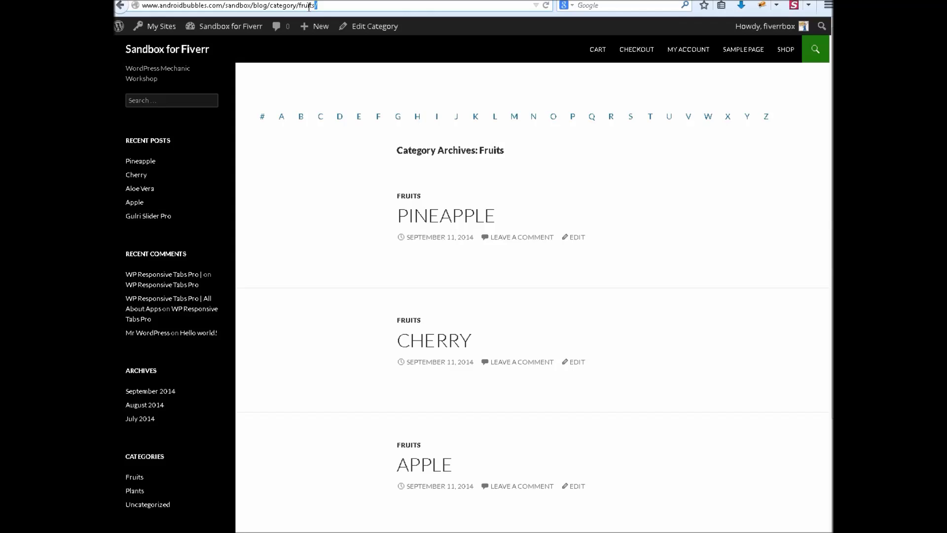
Step: Inspect the letter bar's markup on the Fruits archive with Firebug
key("alt+Left")
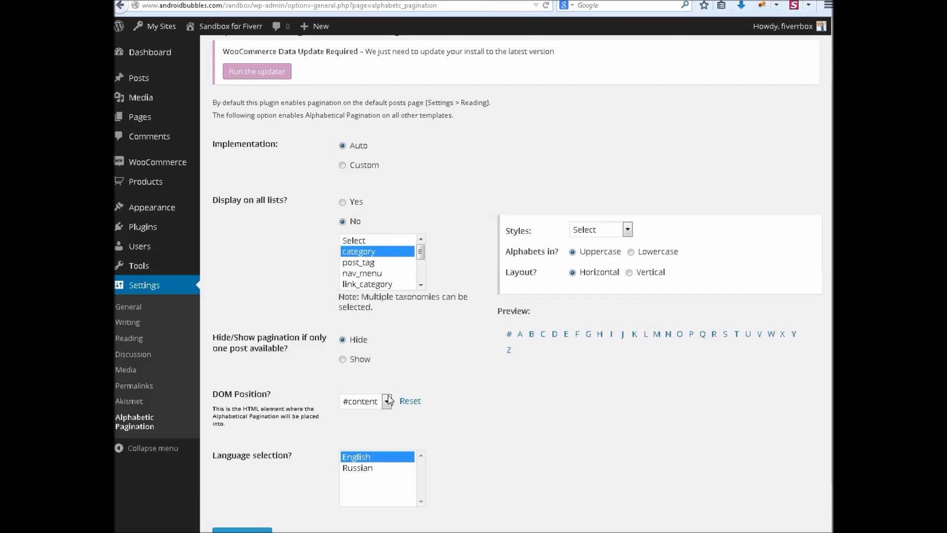
key("alt+Right")
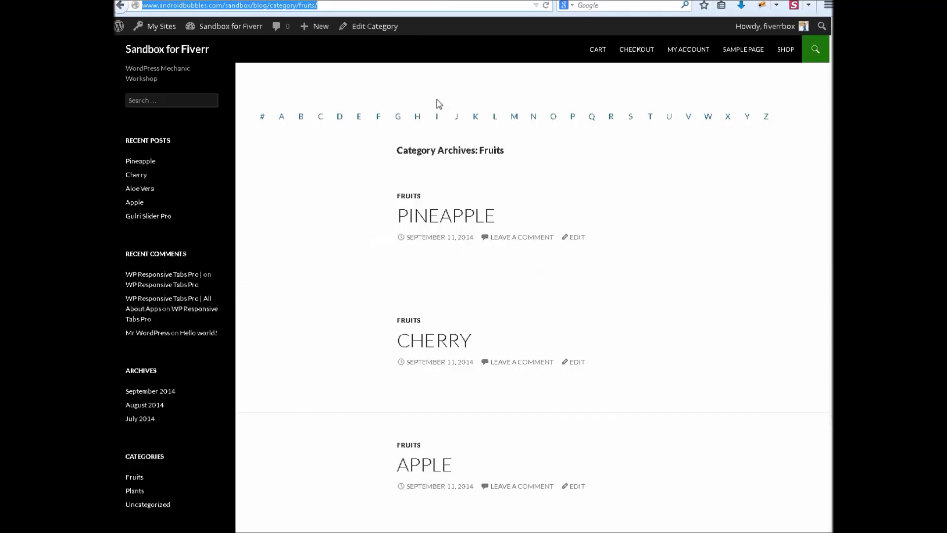
right_click(265, 120)
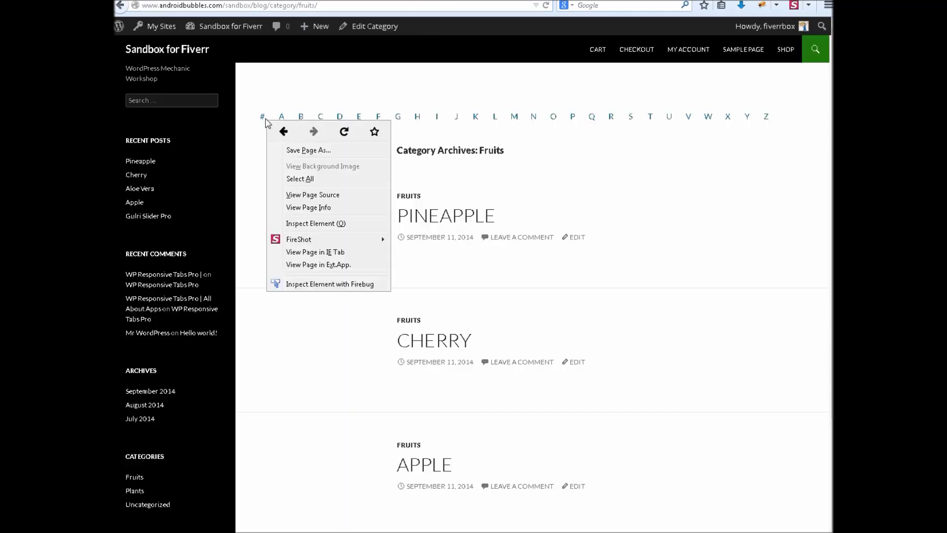
left_click(367, 285)
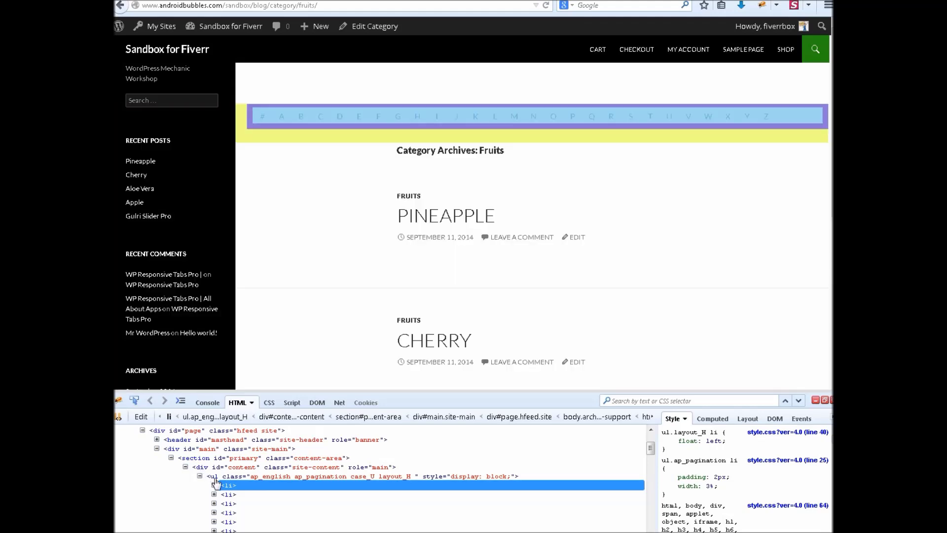
Step: Find the archive heading's archive-header class, then close Firebug and return to the settings
left_click(216, 476)
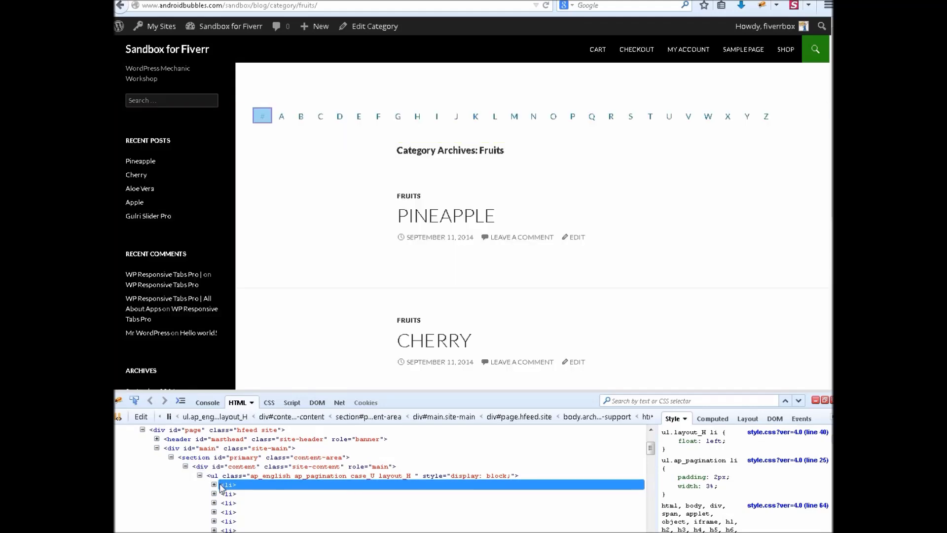
key("ctrl+shift+c")
left_click(438, 150)
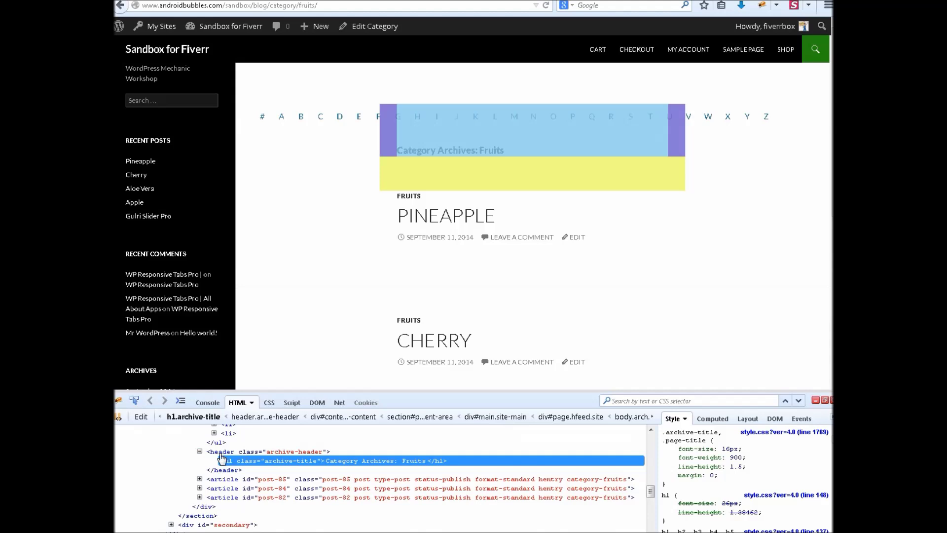
left_click(289, 452)
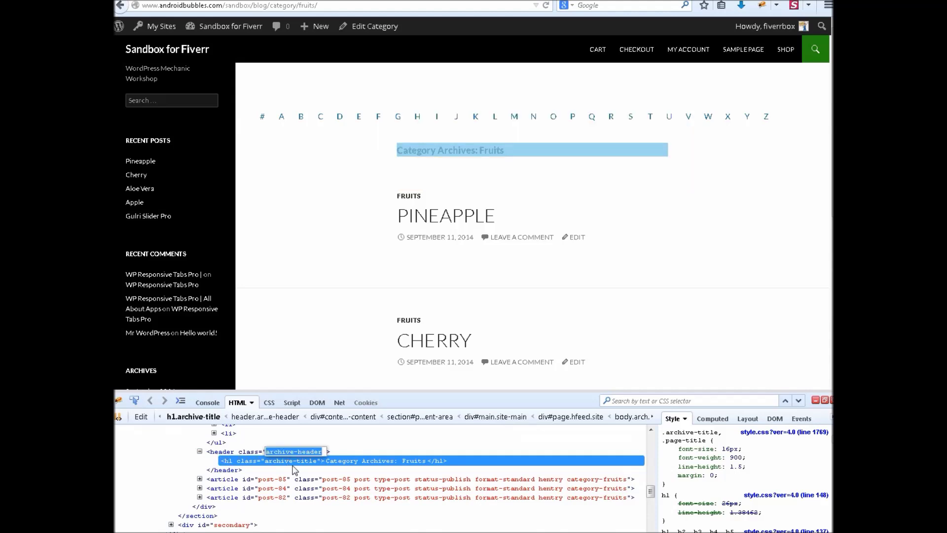
left_click(817, 401)
key("alt+Left")
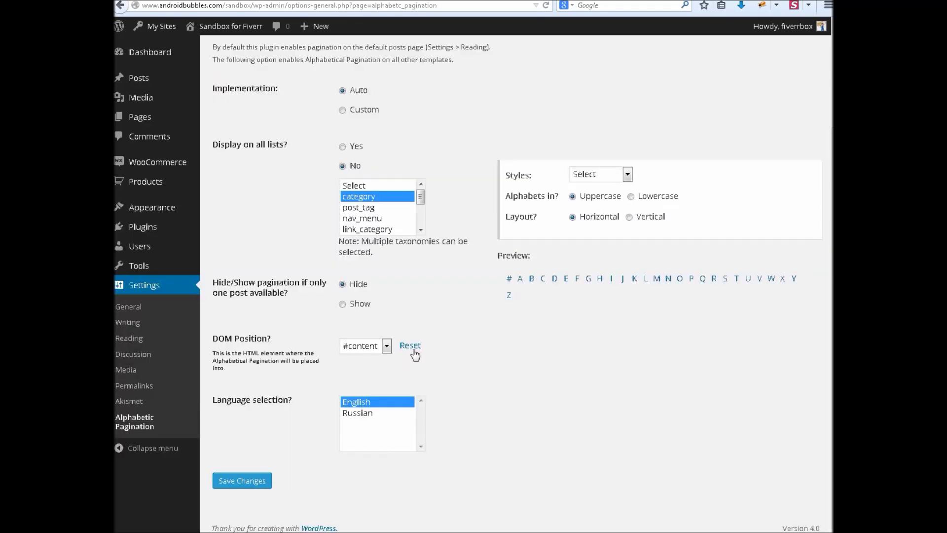
Step: Set a custom DOM Position of header.archive-header, save, and reload the Fruits archive
left_click(413, 349)
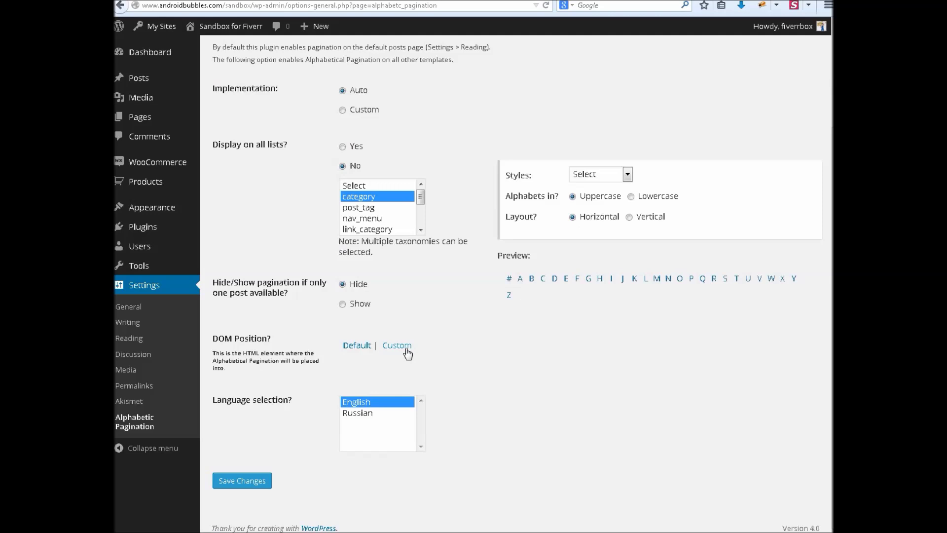
left_click(406, 347)
type("hea")
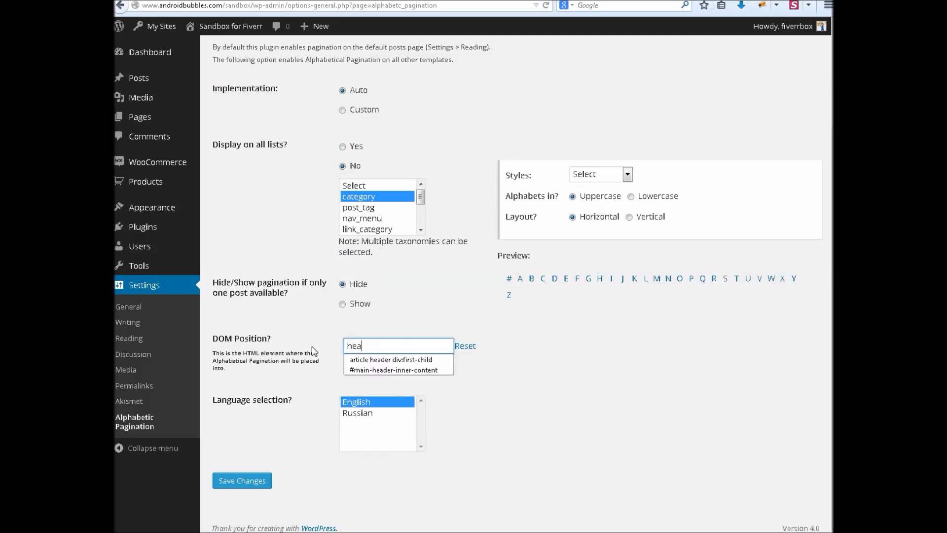
type("der.archive-header")
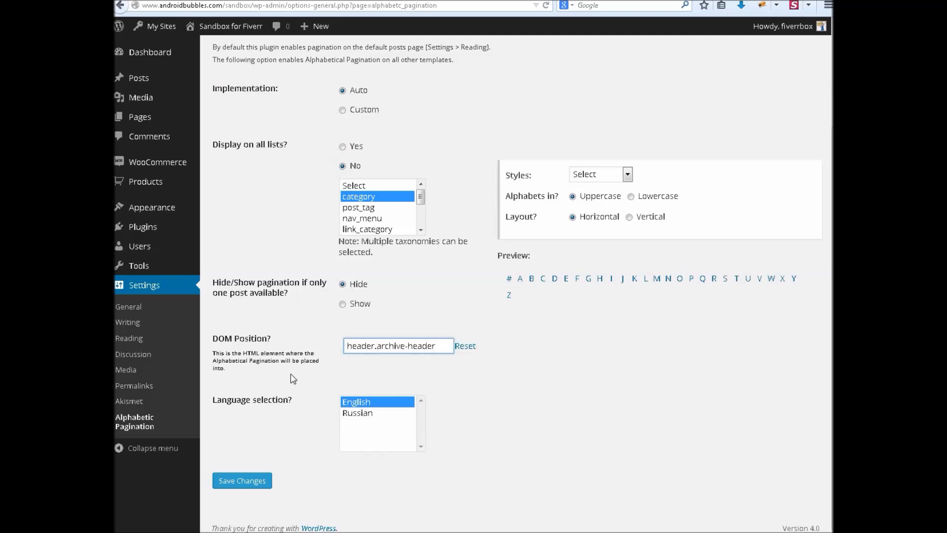
left_click(248, 482)
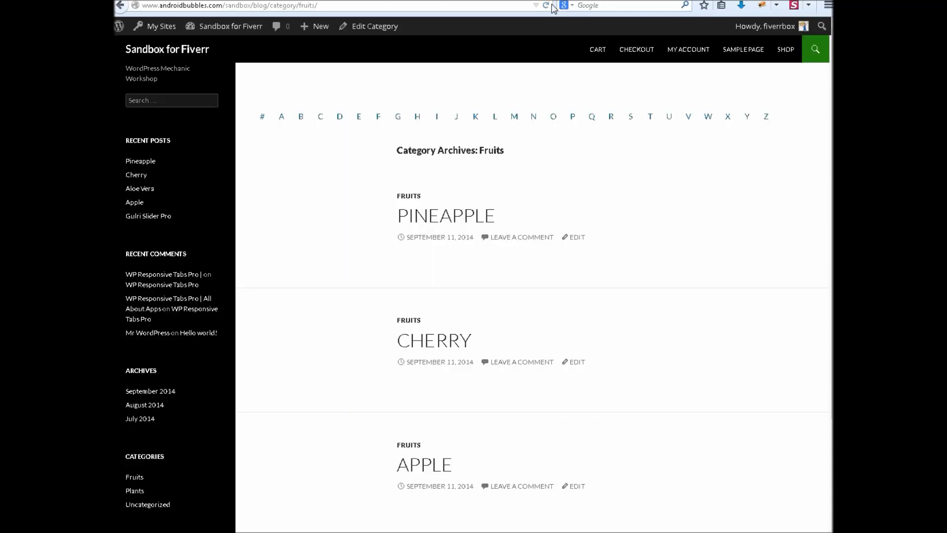
left_click(528, 5)
key("Return")
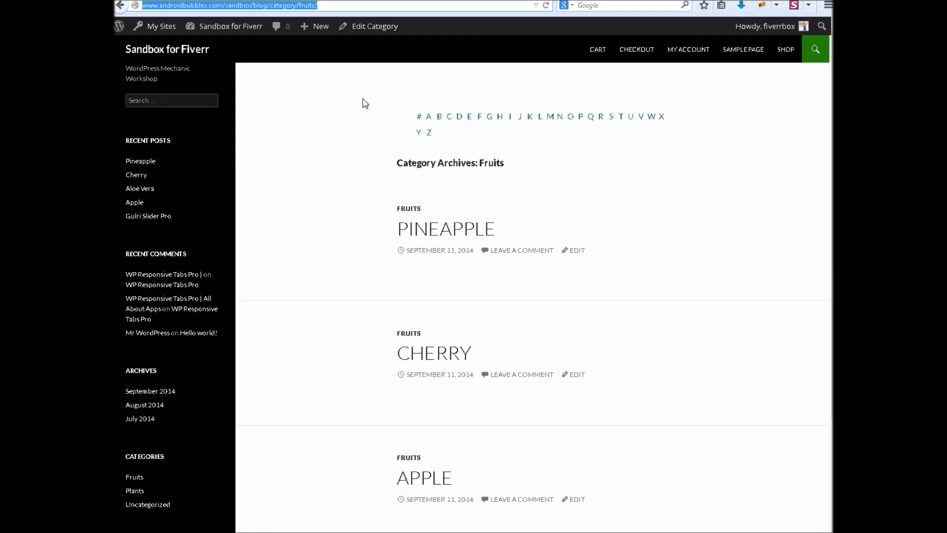
Step: Inspect the letter C link's HTML in Firebug and collapse the alphabet ul node
right_click(467, 121)
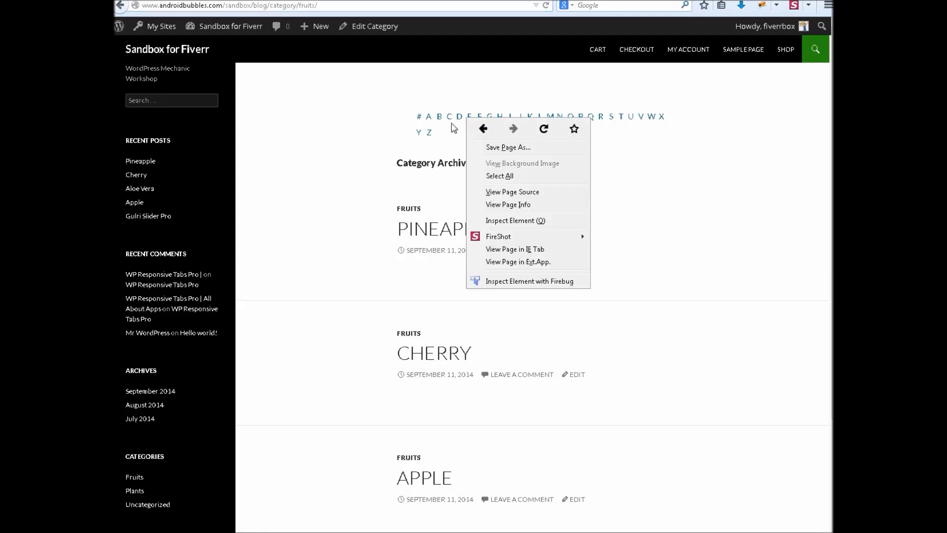
right_click(451, 123)
right_click(450, 117)
left_click(513, 277)
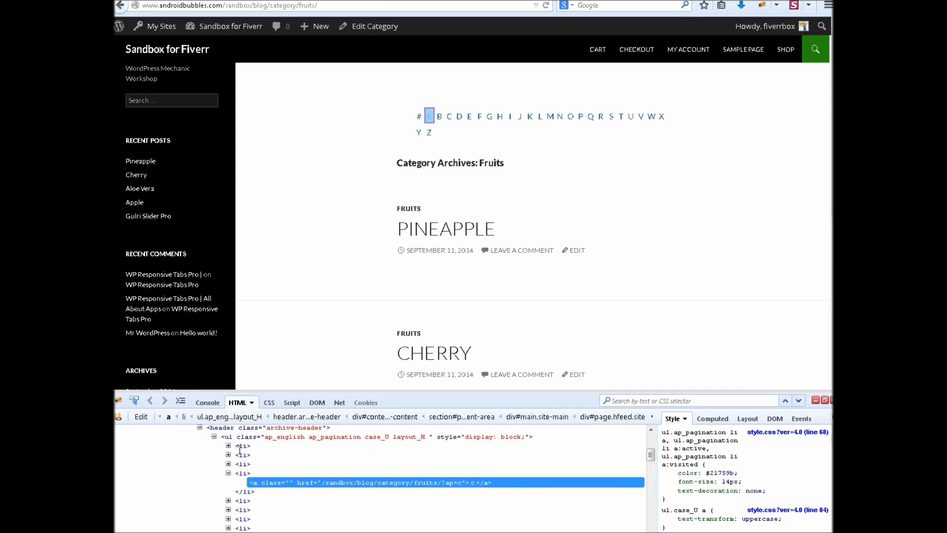
left_click(214, 436)
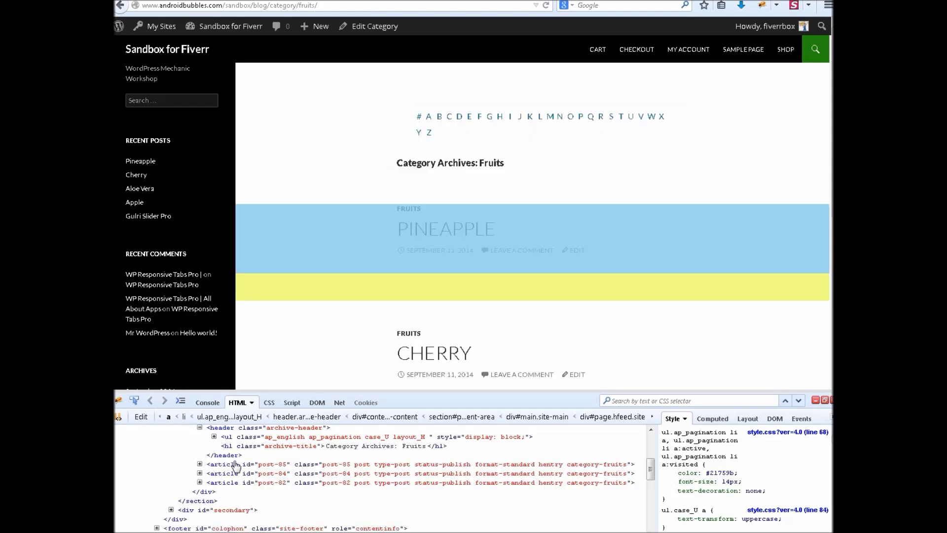
scroll(232, 469, "up", 2)
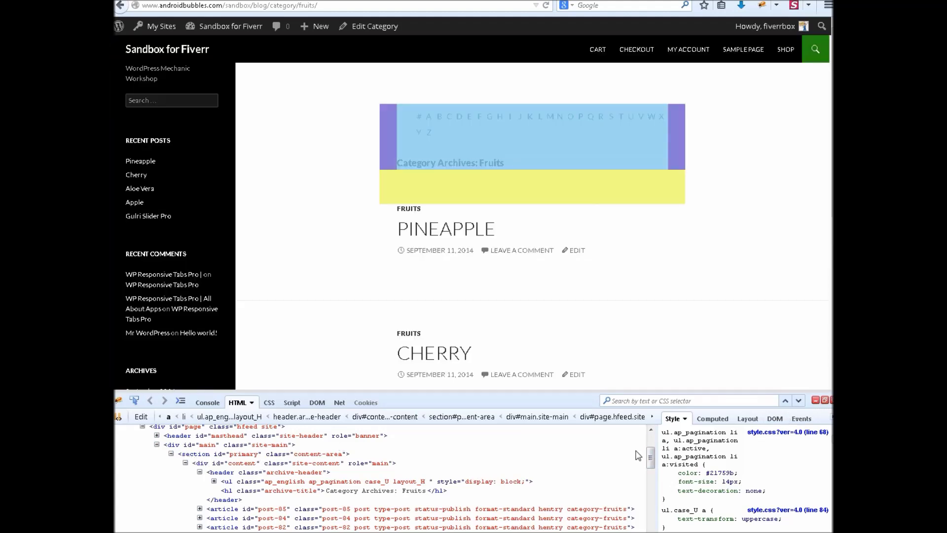
key("ctrl+Tab")
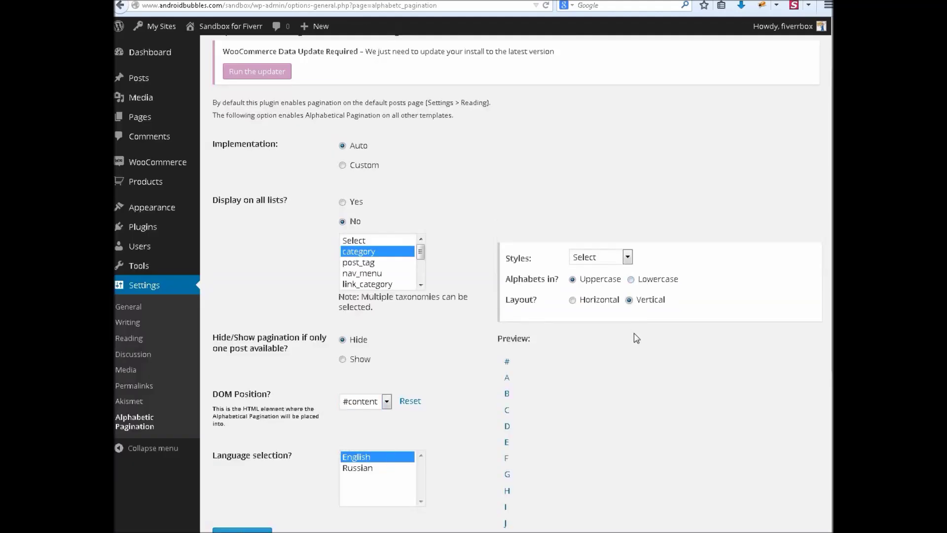
Step: Switch the alphabet to Lowercase and reload the Fruits archive to view the a–z list
left_click(632, 279)
scroll(433, 386, "down", 5)
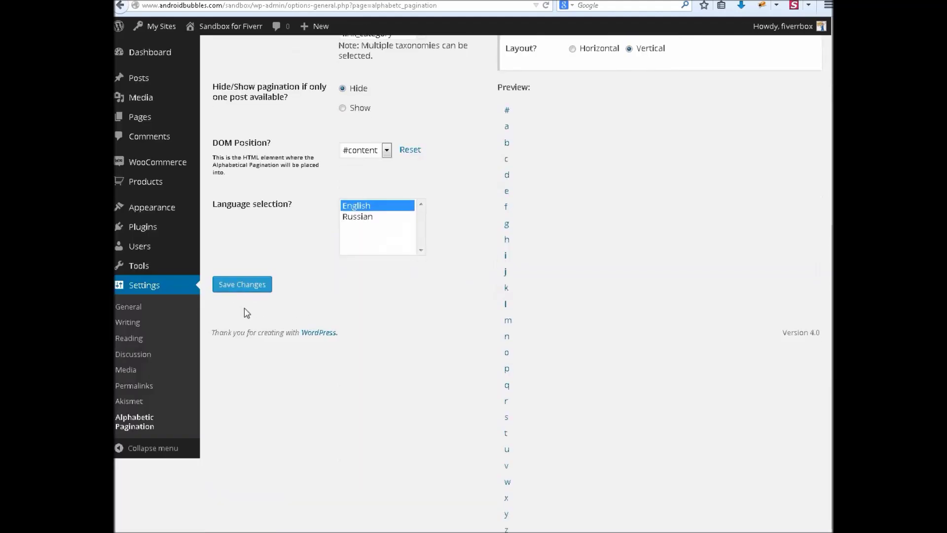
key("ctrl+Tab")
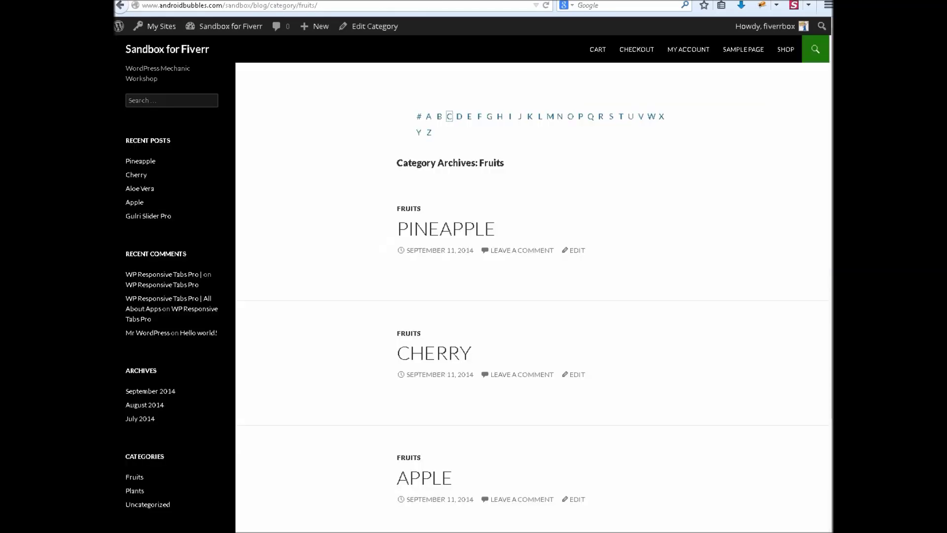
left_click(546, 5)
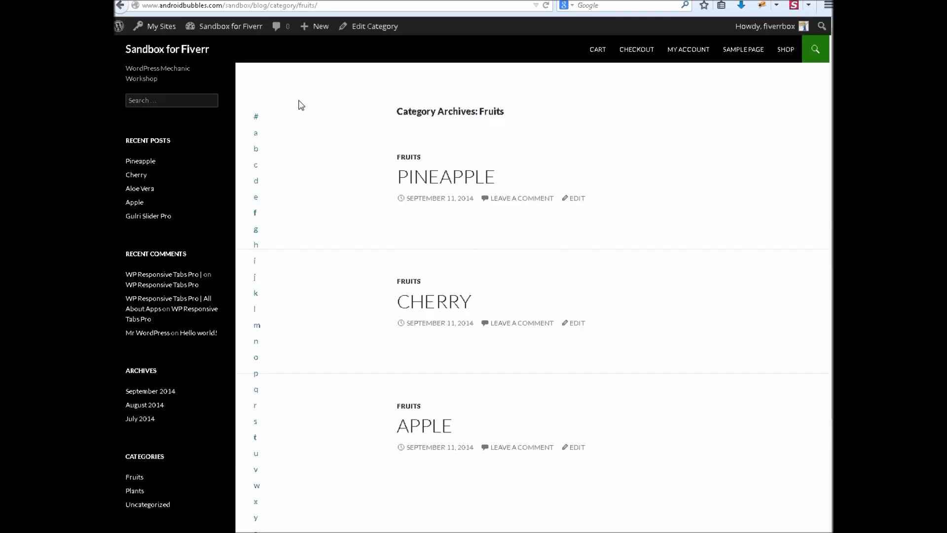
scroll(264, 434, "down", 3)
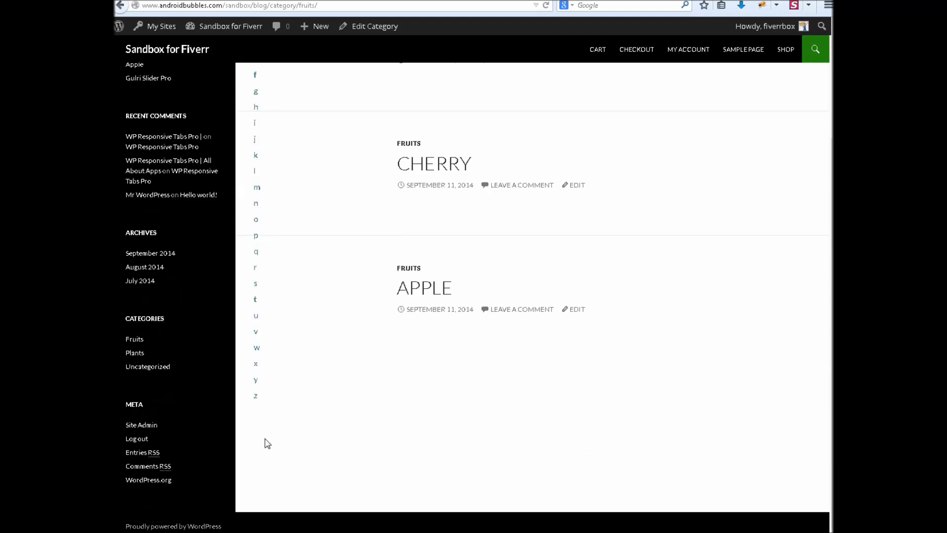
Step: Filter the Fruits archive by the letters p, c and a in turn
scroll(265, 441, "up", 3)
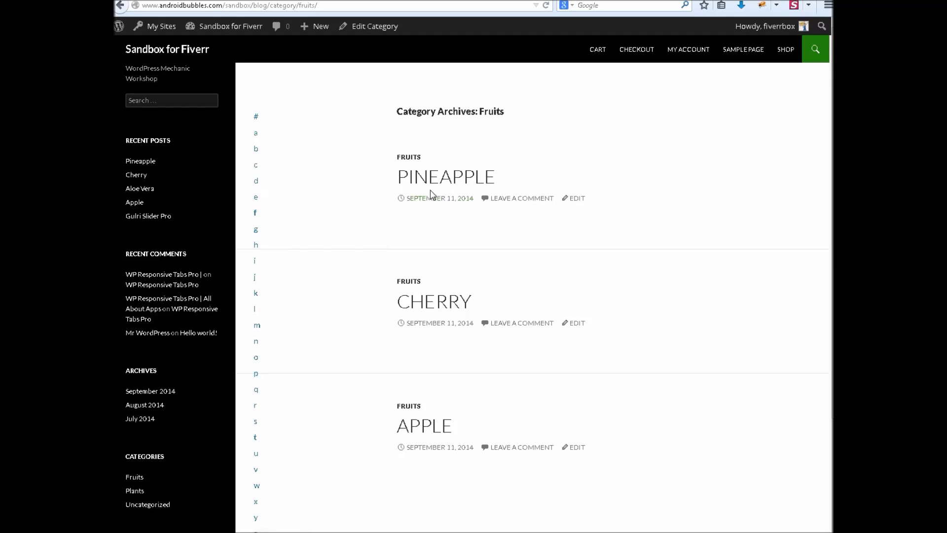
left_click(256, 375)
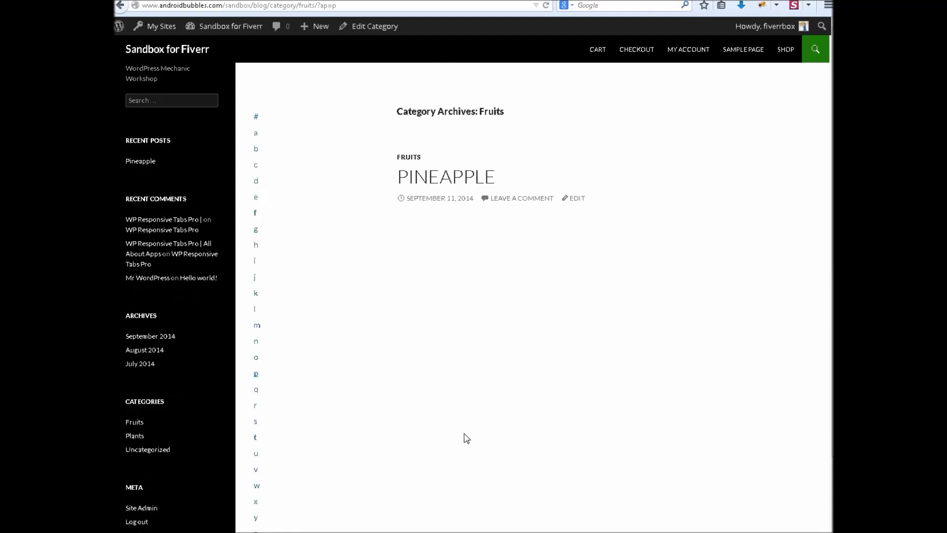
left_click(256, 166)
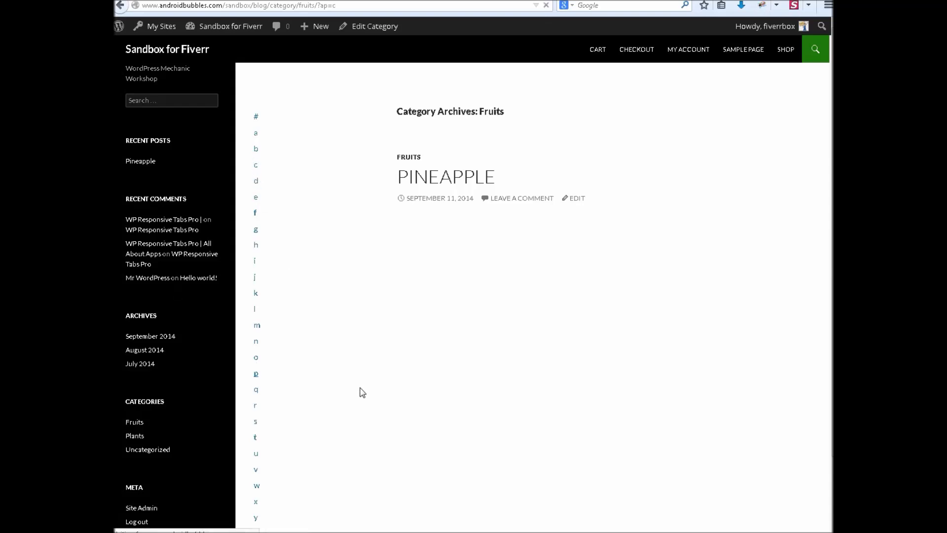
left_click(256, 133)
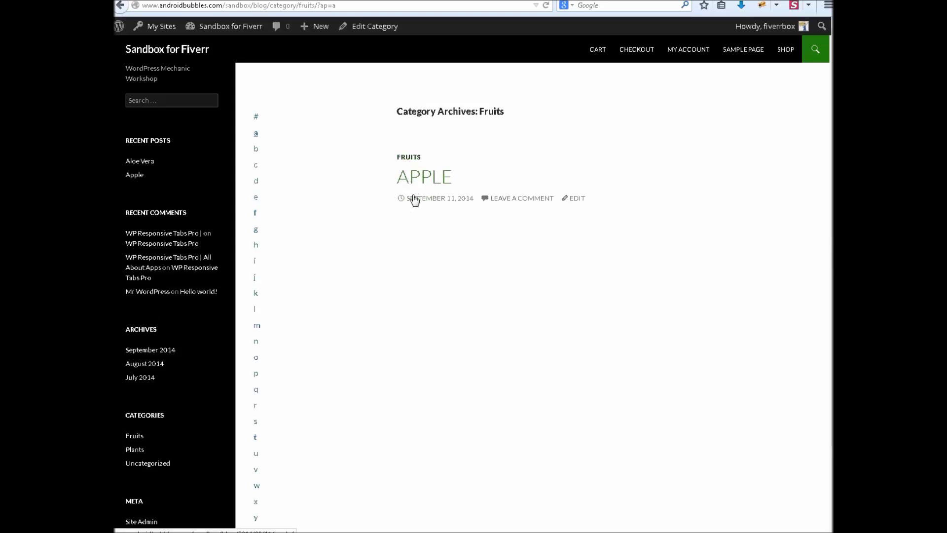
left_click(295, 1)
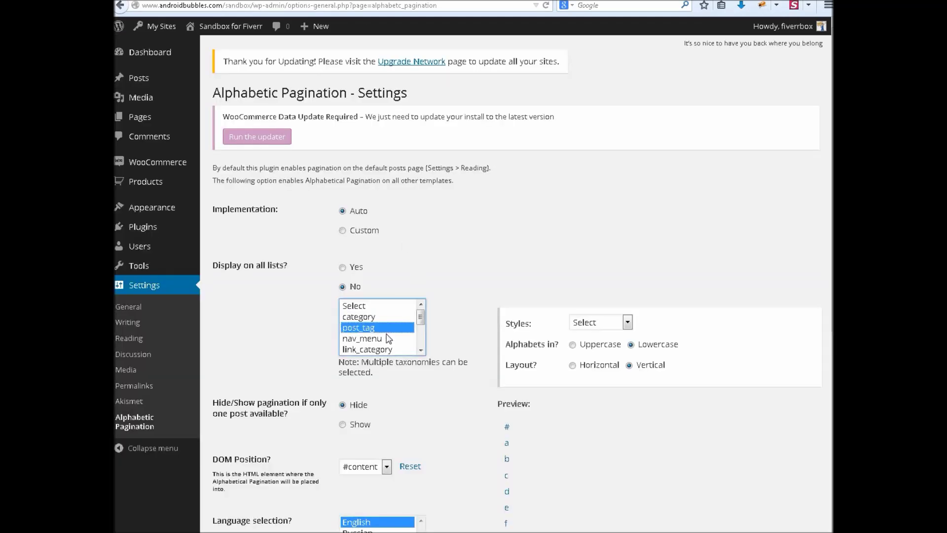
Step: Select category and product_cat in the Display on all lists taxonomy box and save
scroll(387, 333, "down", 2)
left_click(401, 332)
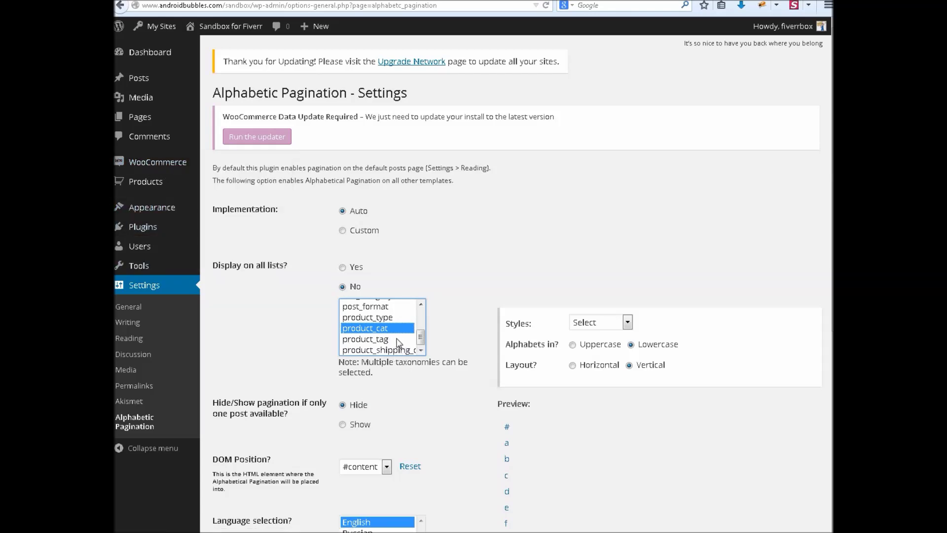
scroll(399, 343, "up", 1)
scroll(415, 338, "down", 1)
scroll(416, 338, "down", 1)
scroll(423, 315, "up", 2)
left_click(395, 317)
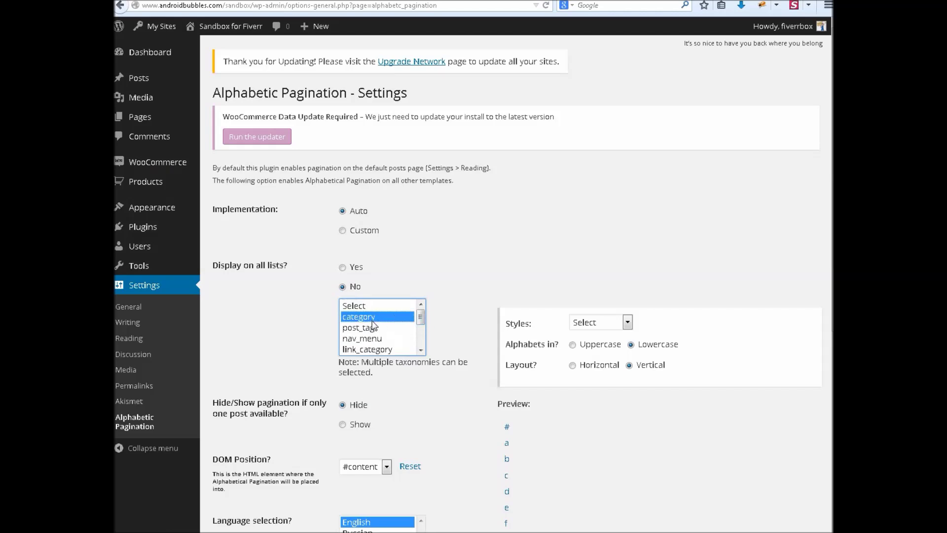
scroll(380, 340, "down", 1)
left_click(376, 349)
scroll(376, 349, "down", 1)
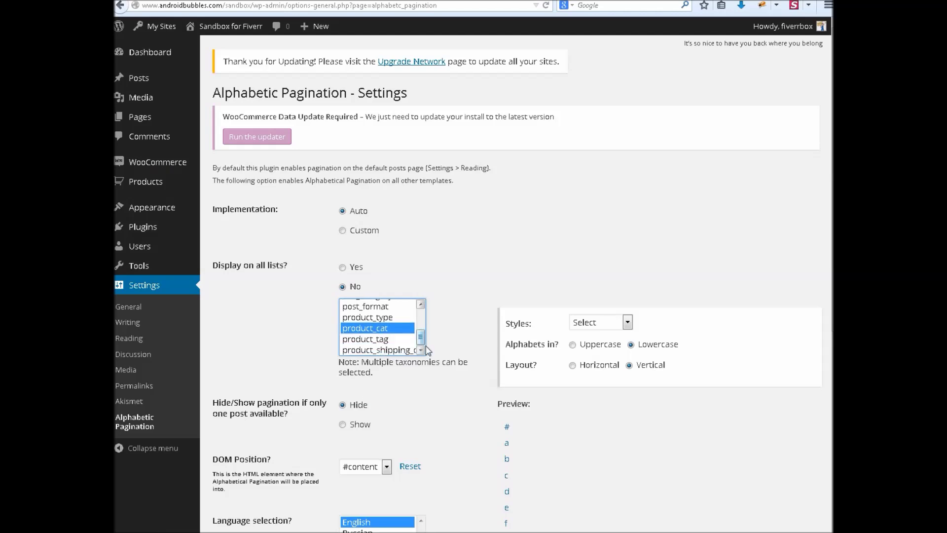
scroll(560, 391, "down", 5)
left_click(252, 347)
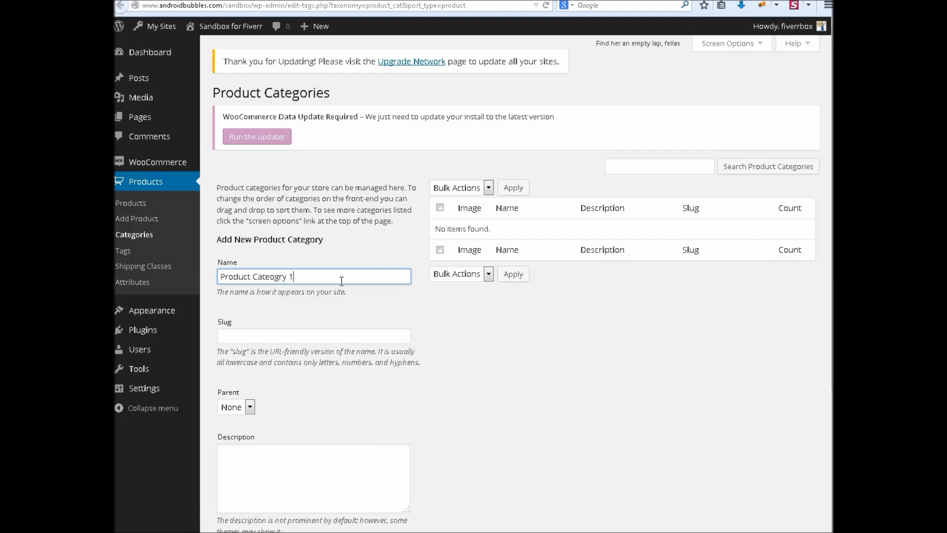
Step: Create Product Category 1 without choosing a thumbnail image
scroll(341, 281, "down", 4)
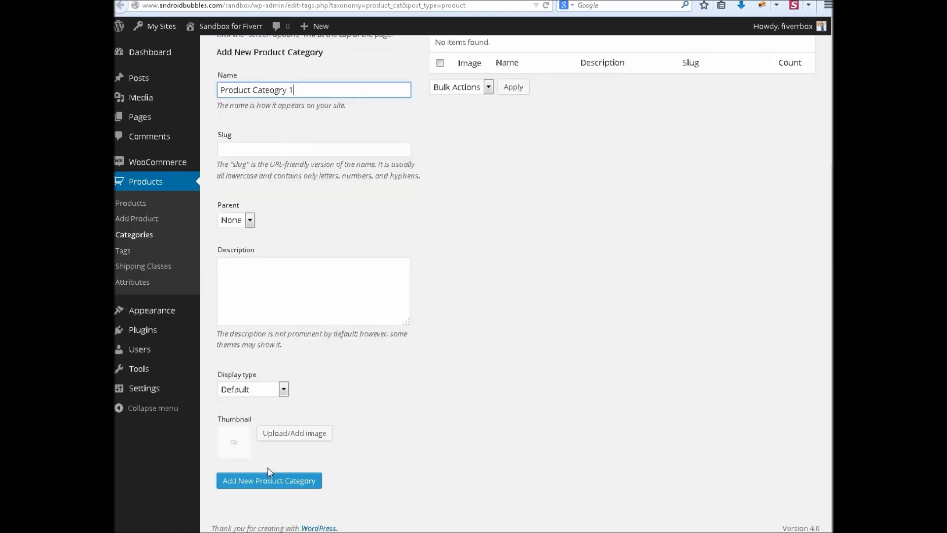
left_click(282, 437)
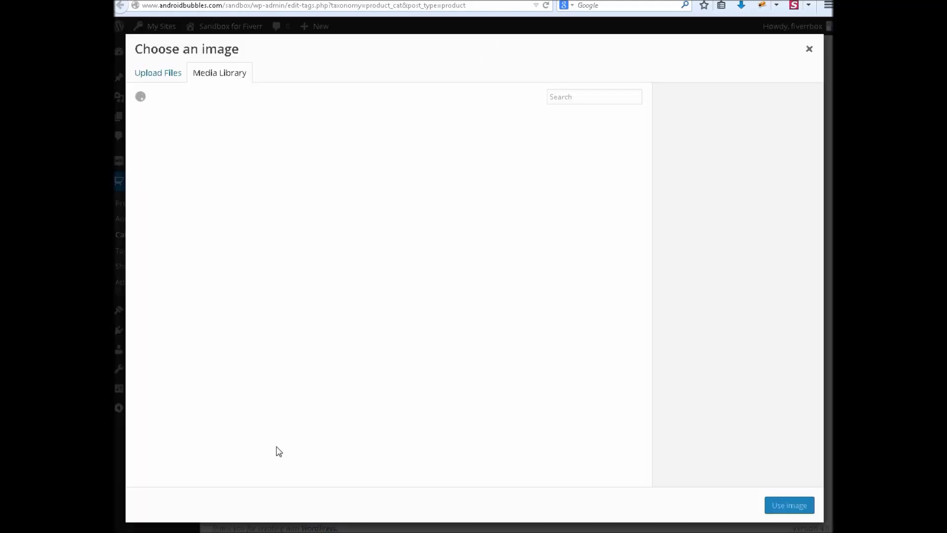
left_click(809, 48)
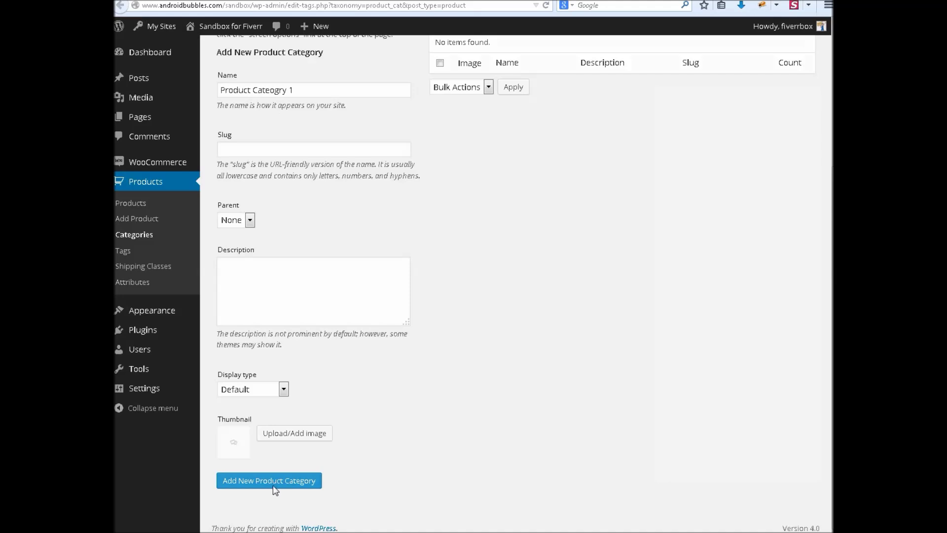
left_click(276, 488)
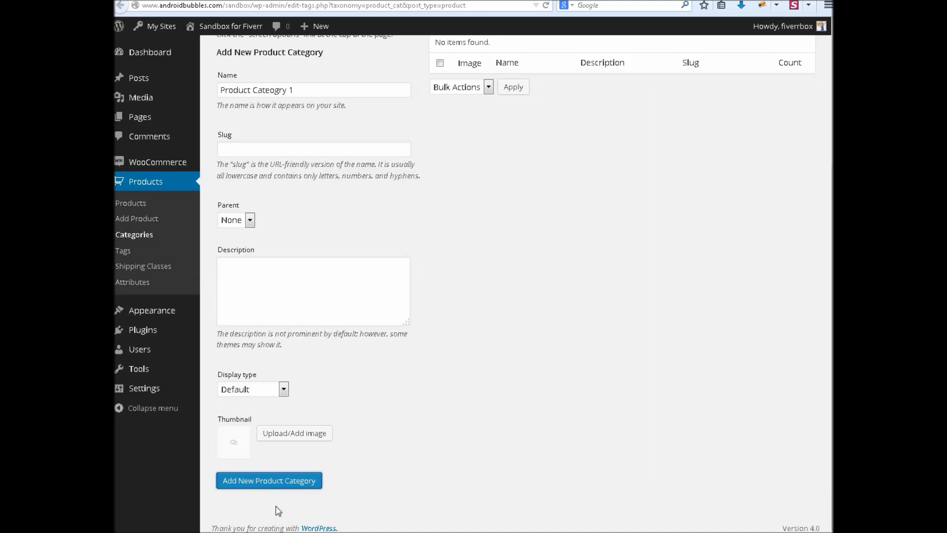
Step: Add a second product category named Product Category 2
scroll(345, 271, "up", 5)
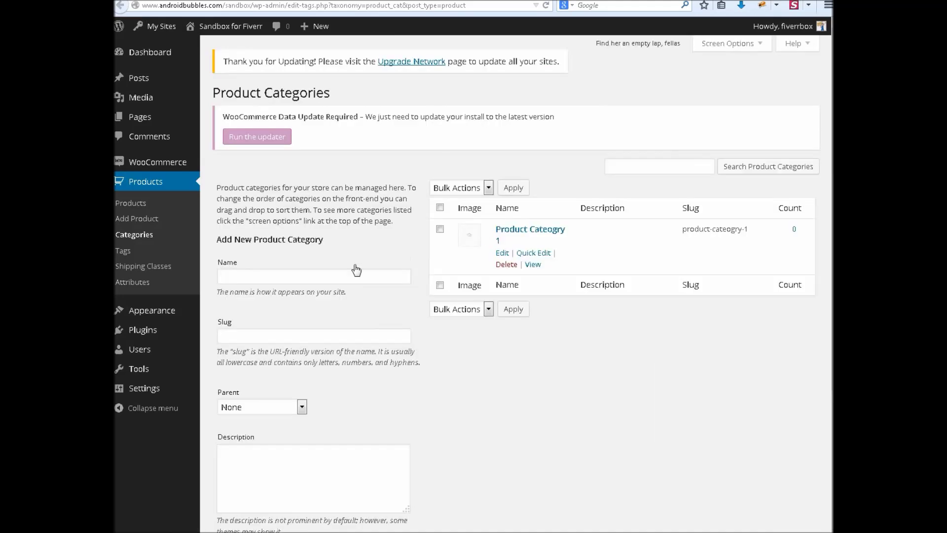
left_click(287, 275)
type("Pro")
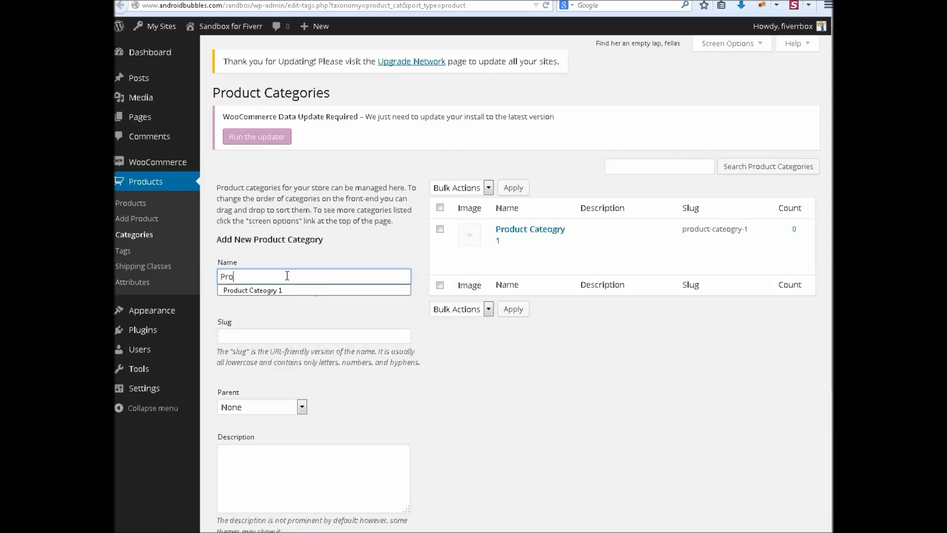
key("Down")
key("Return")
key("BackSpace")
type("2")
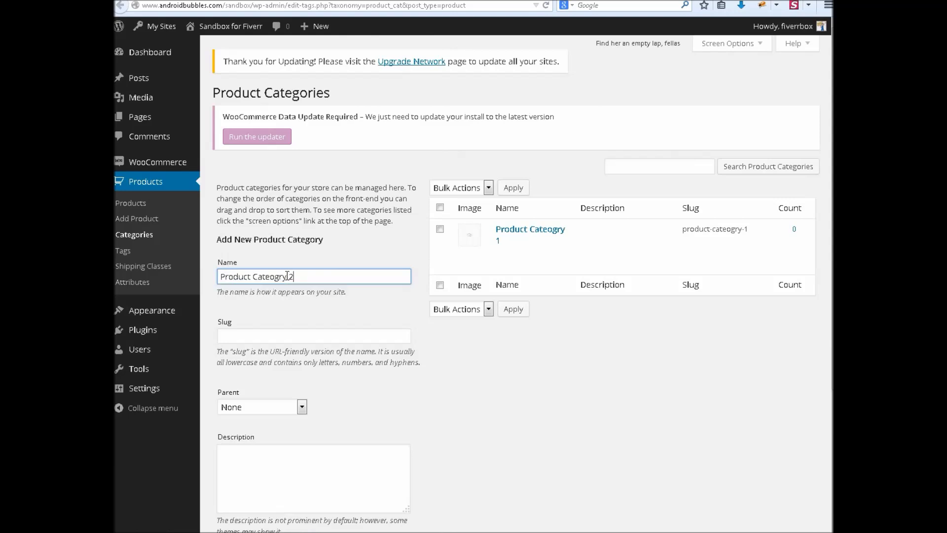
key("ctrl+a")
scroll(294, 370, "down", 3)
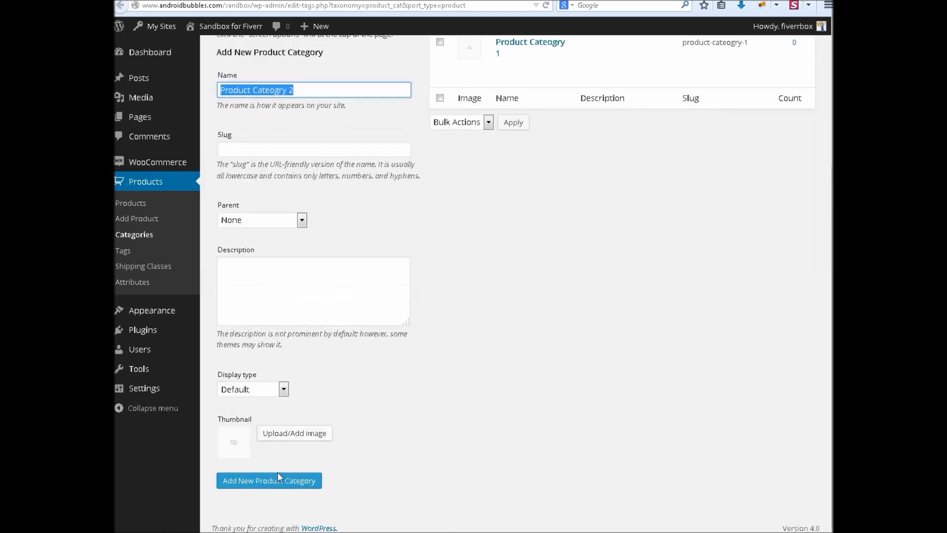
left_click(283, 481)
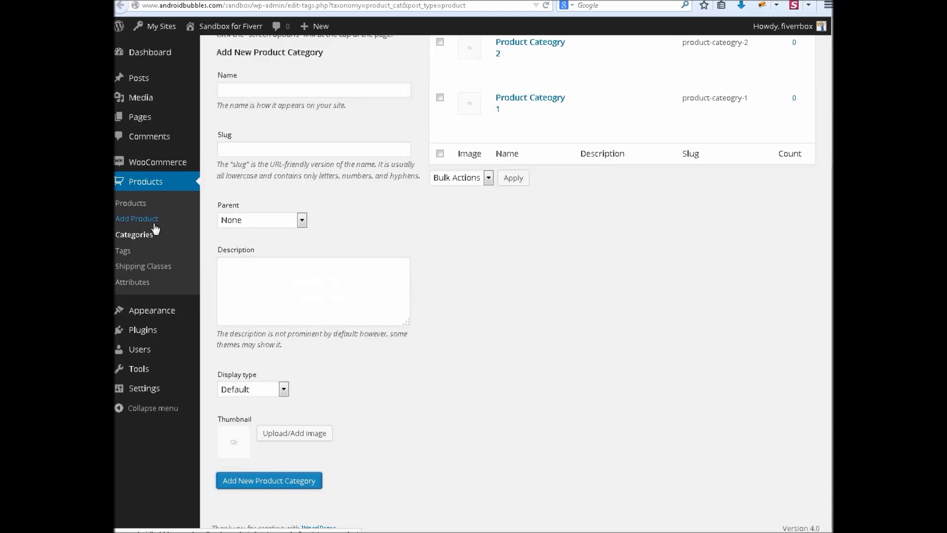
left_click(141, 203)
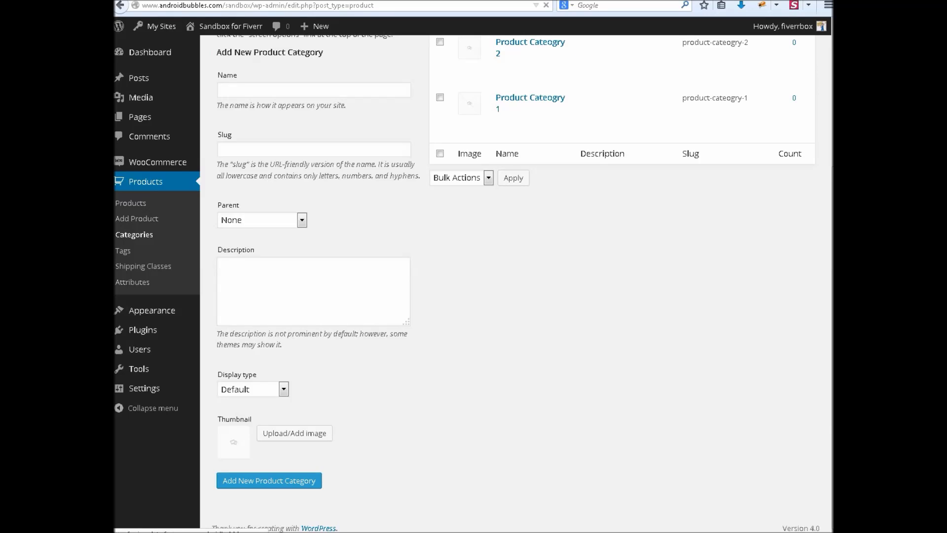
Step: Start a new product titled 'Produ', tick Product Category 1 and publish it
mouse_move(370, 251)
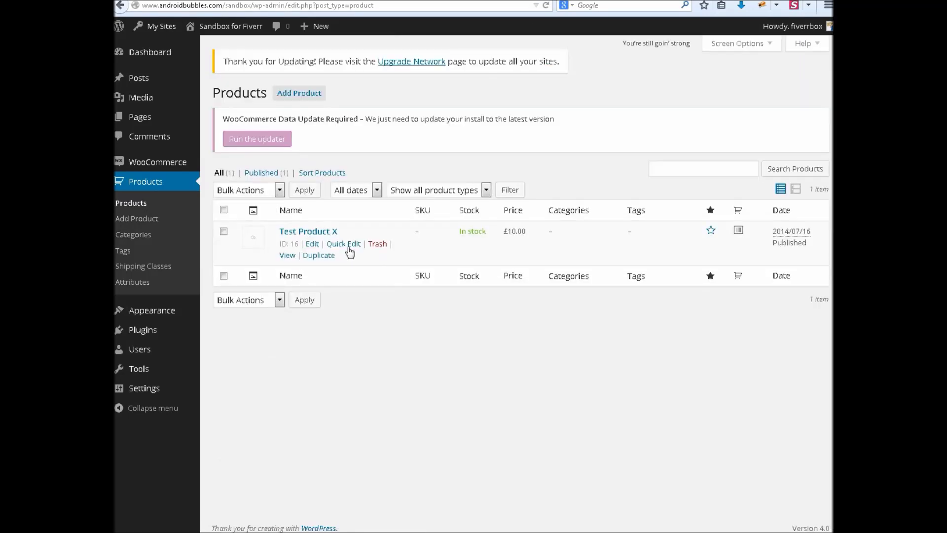
left_click(303, 94)
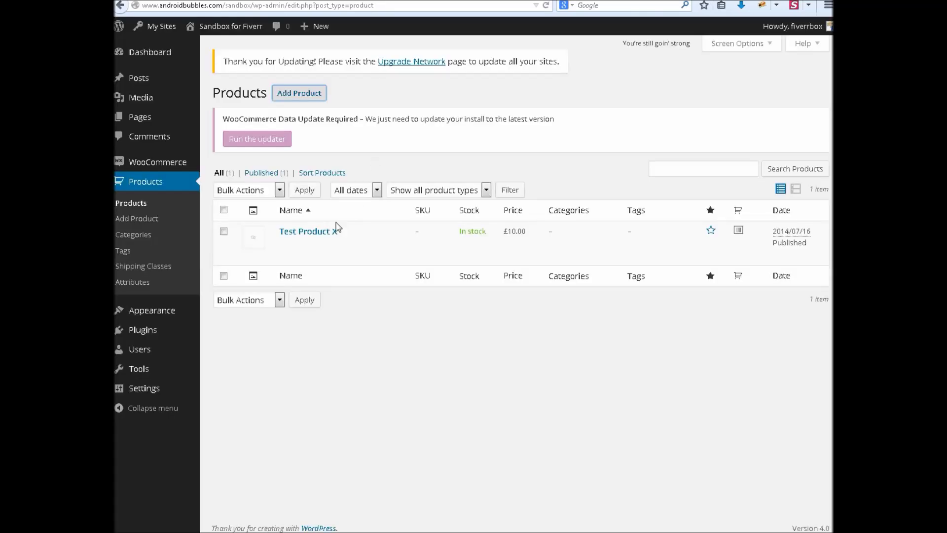
mouse_move(317, 239)
key("alt+Right")
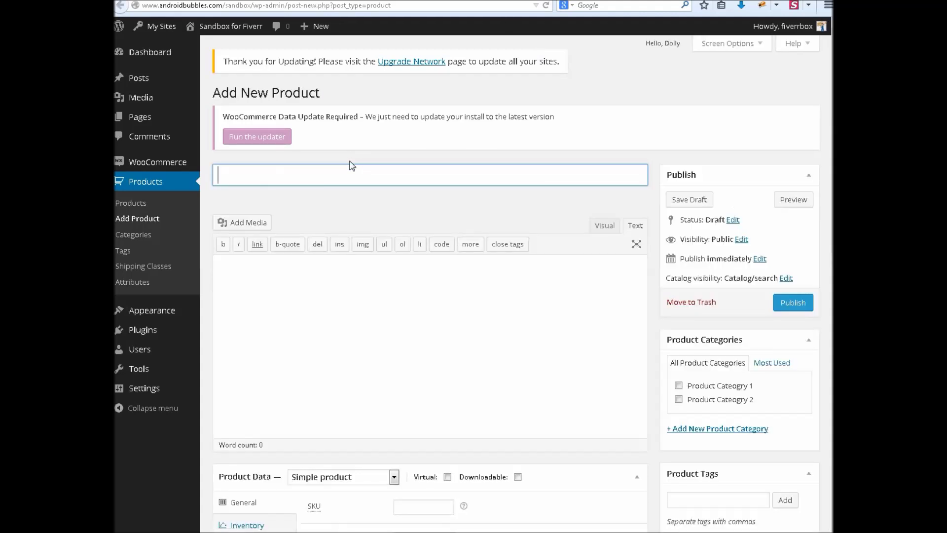
type("Product 2")
left_click(721, 388)
left_click(793, 302)
Step: Title a product 'Demo Product', assign it to Product Category 1 and publish
type("Demo P")
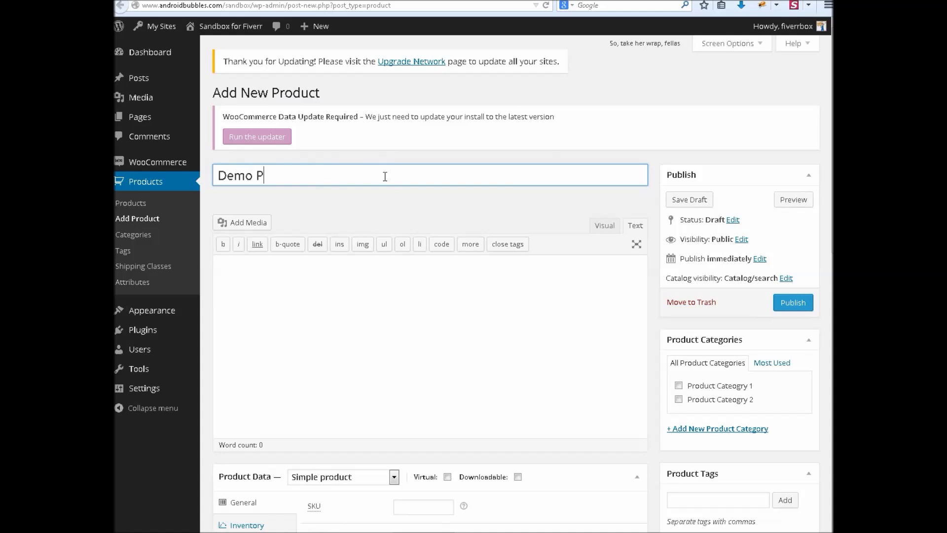
type("roduct")
left_click(679, 386)
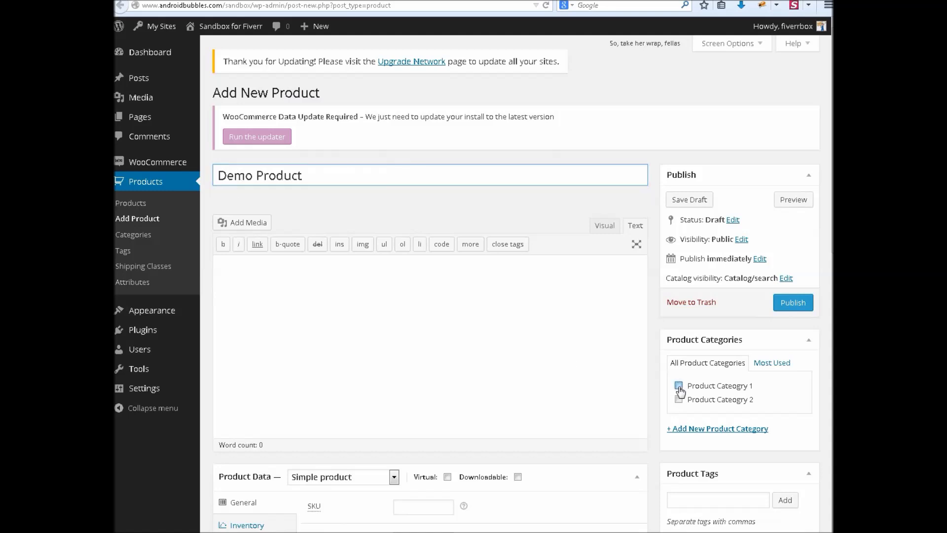
left_click(798, 305)
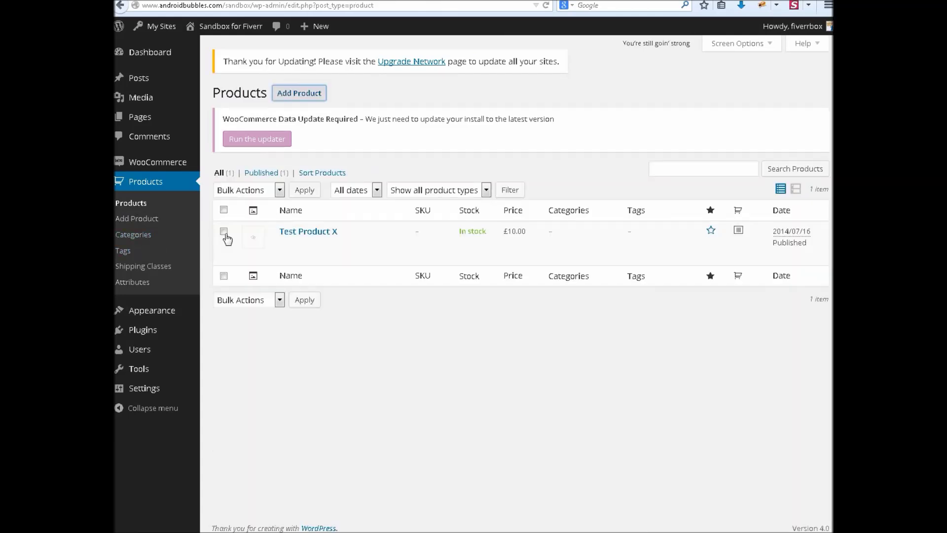
left_click(162, 235)
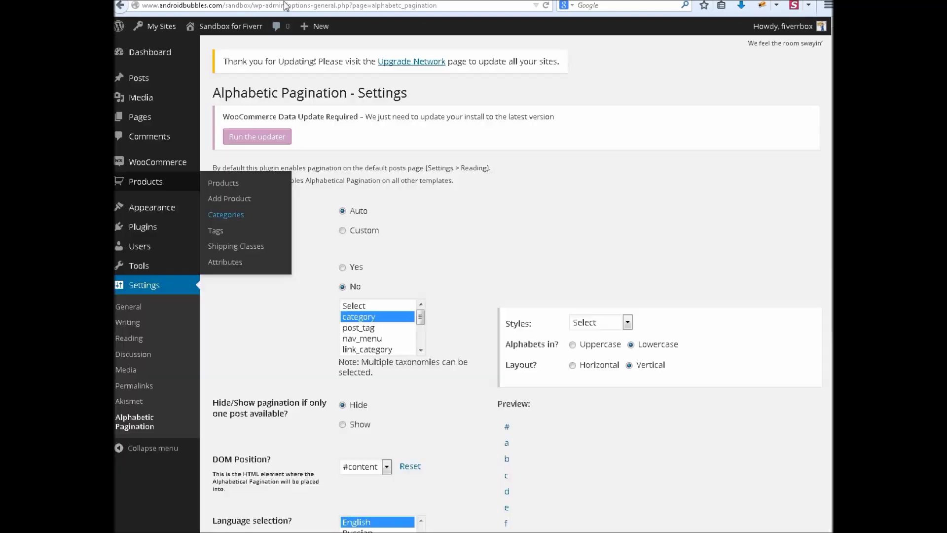
Step: Set letters to Uppercase, style to AP Mahjong, layout to Horizontal, and save
left_click(603, 344)
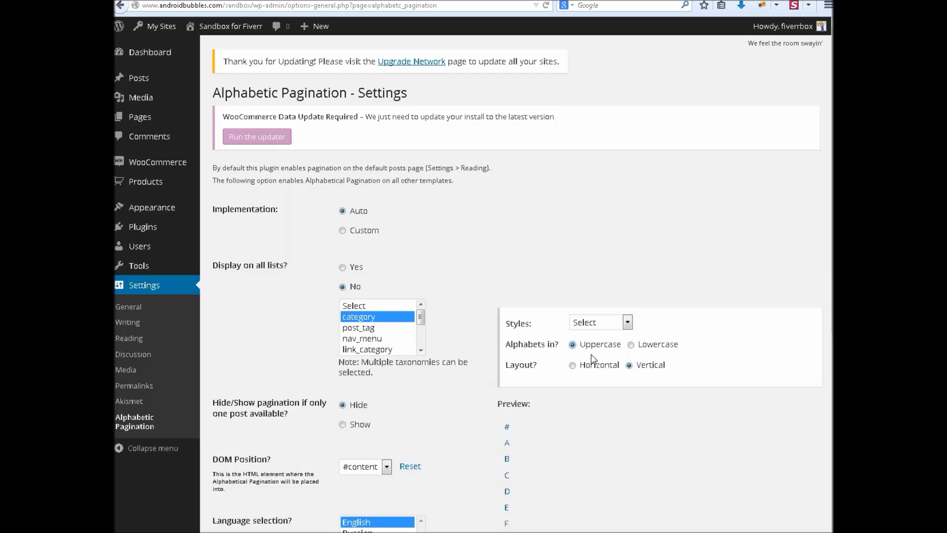
left_click(605, 325)
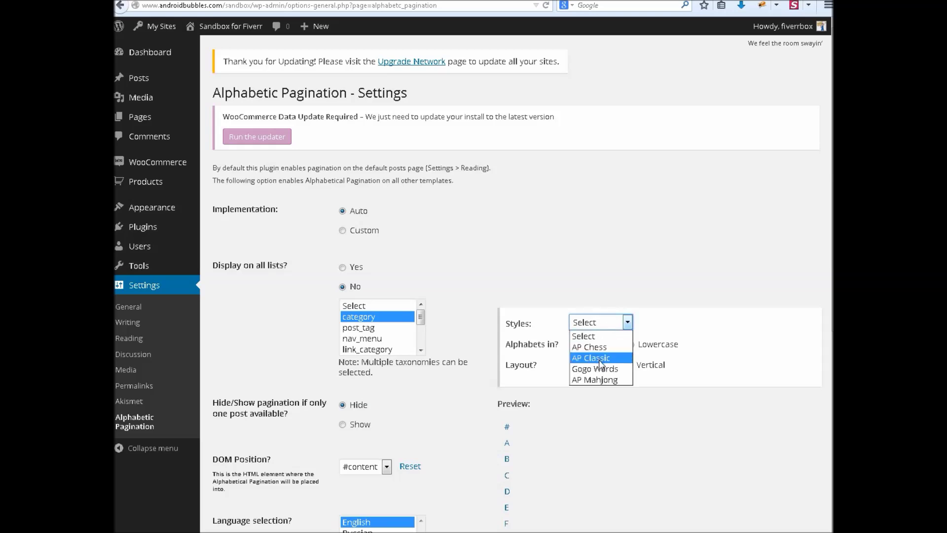
left_click(600, 380)
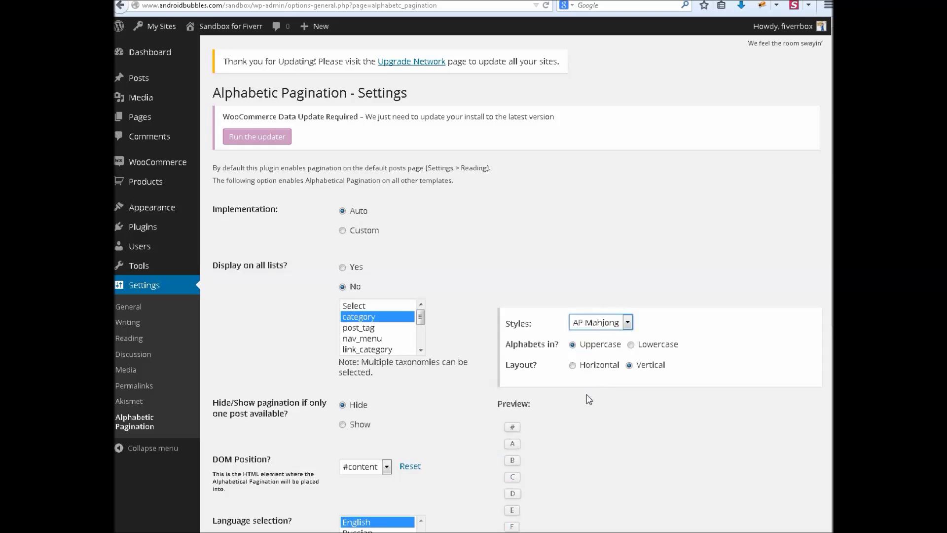
left_click(602, 366)
scroll(482, 445, "down", 3)
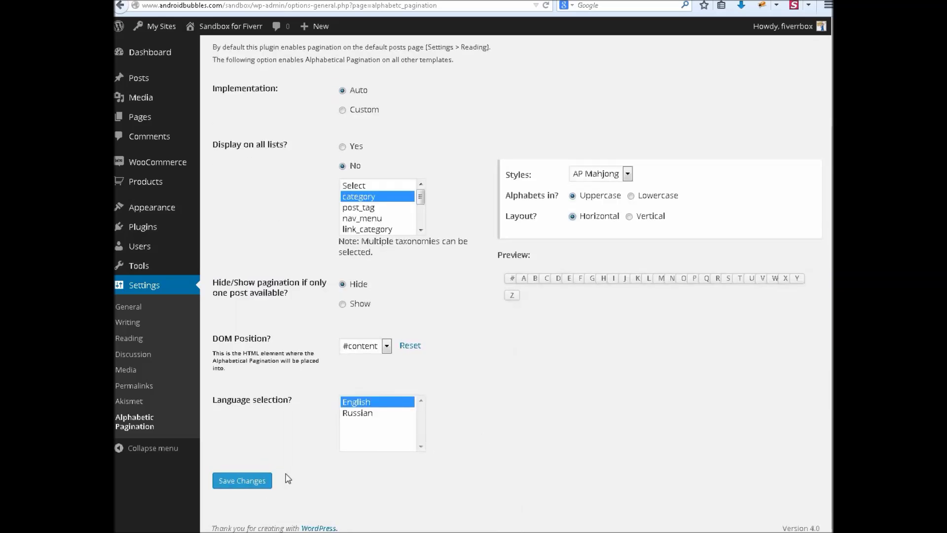
left_click(259, 483)
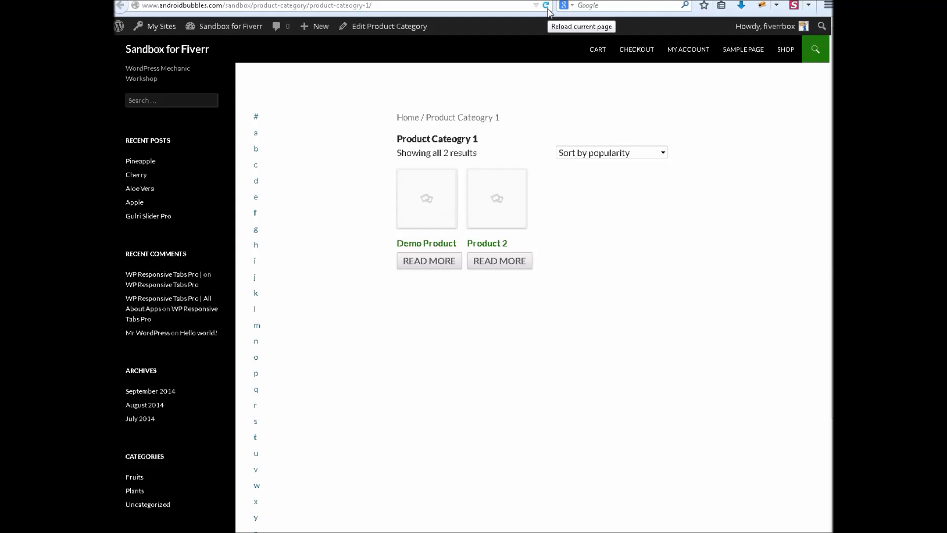
Step: Reload Product Category 1 and filter it by D, T, then P
left_click(546, 6)
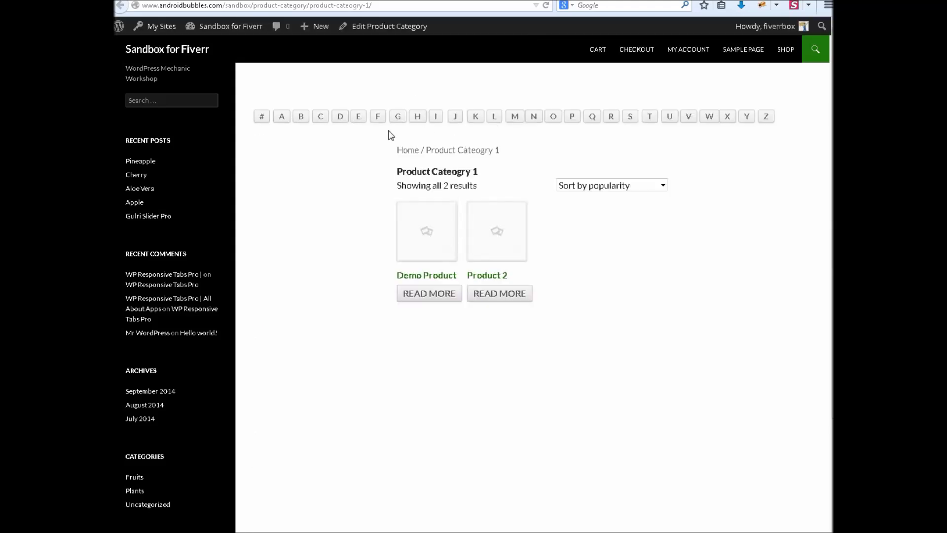
left_click(336, 119)
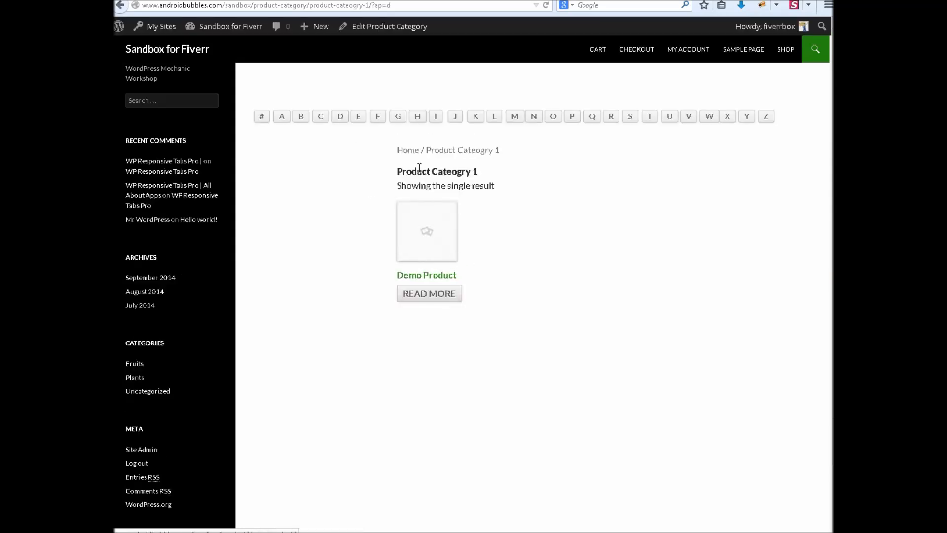
left_click(647, 121)
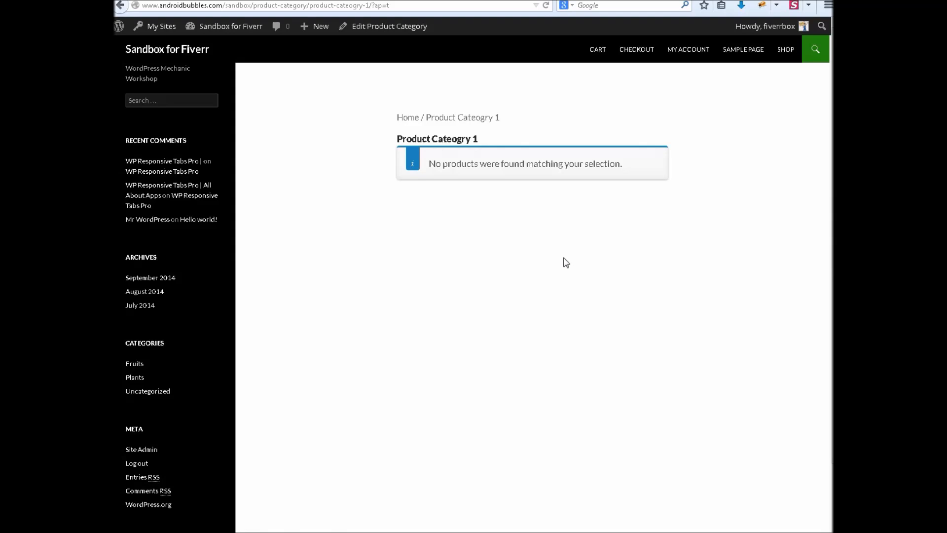
left_click(120, 7)
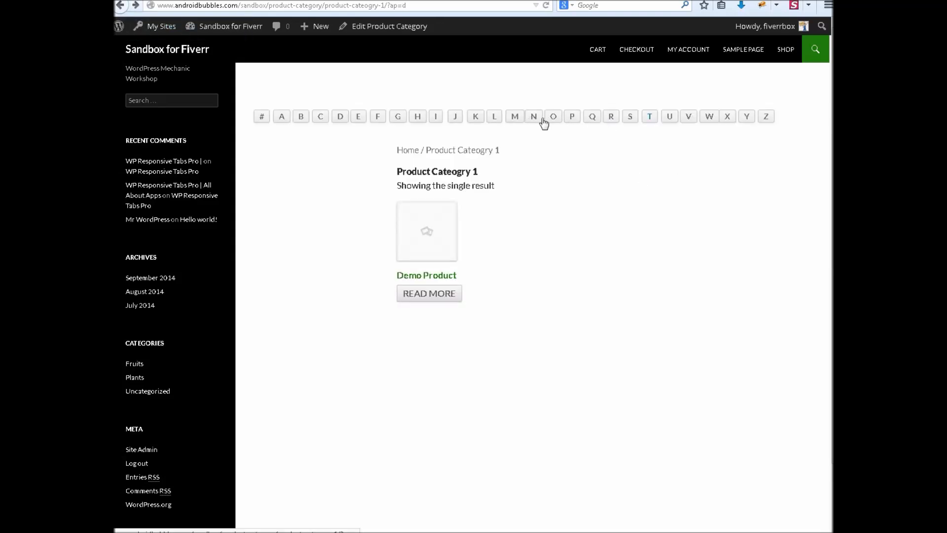
left_click(571, 119)
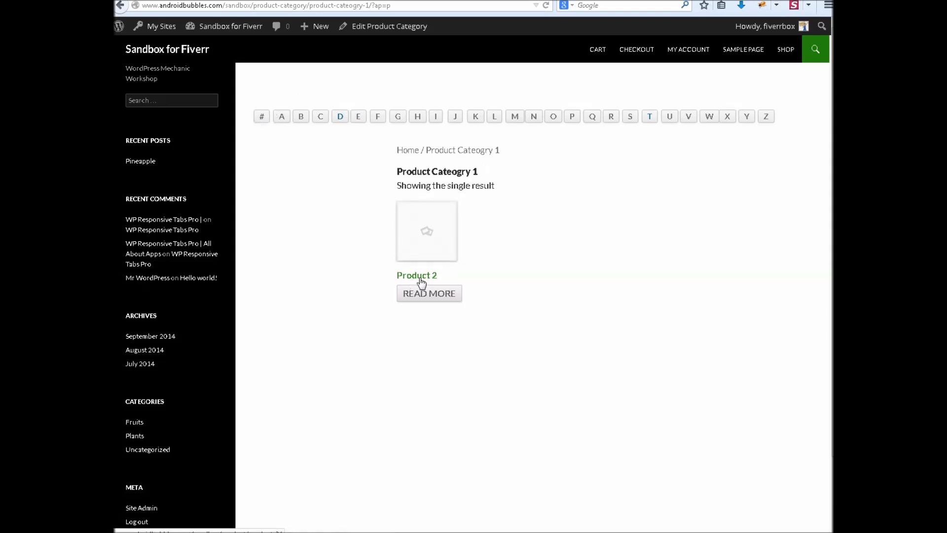
left_click(262, 119)
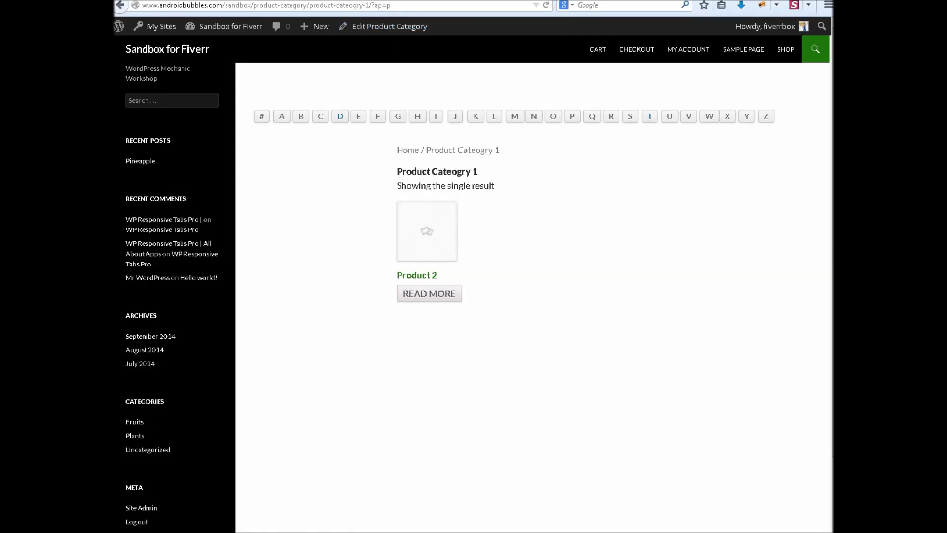
right_click(275, 120)
Step: Inspect the letter A link's HTML in Firebug, then close the inspector
key("Escape")
right_click(285, 119)
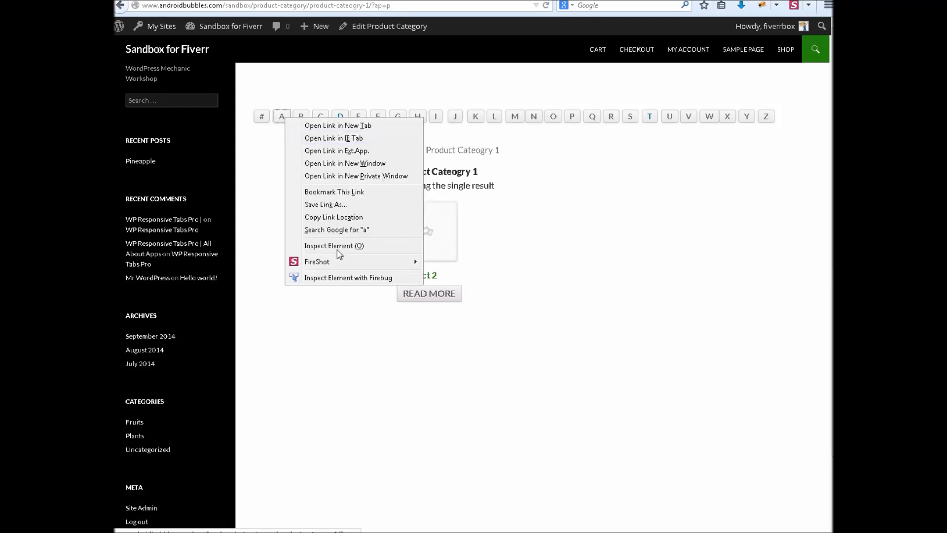
left_click(344, 279)
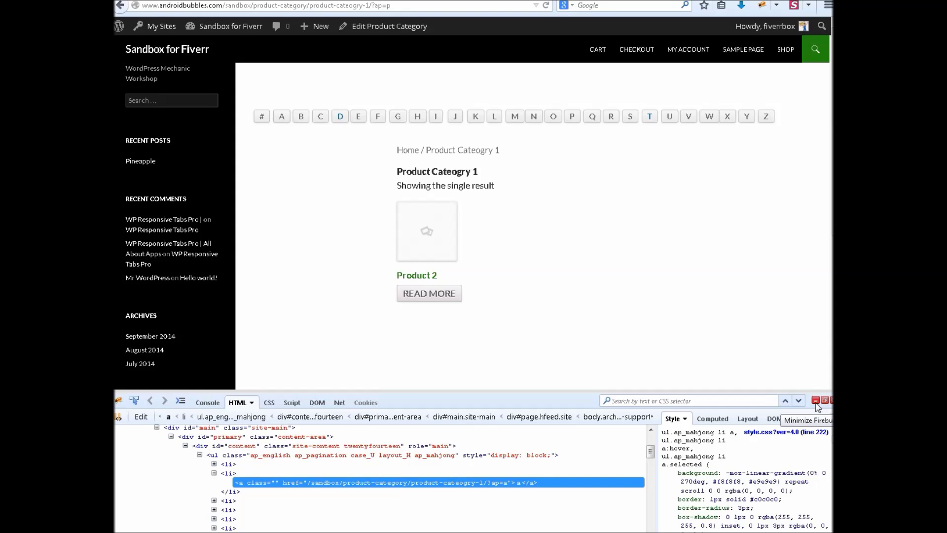
left_click(815, 400)
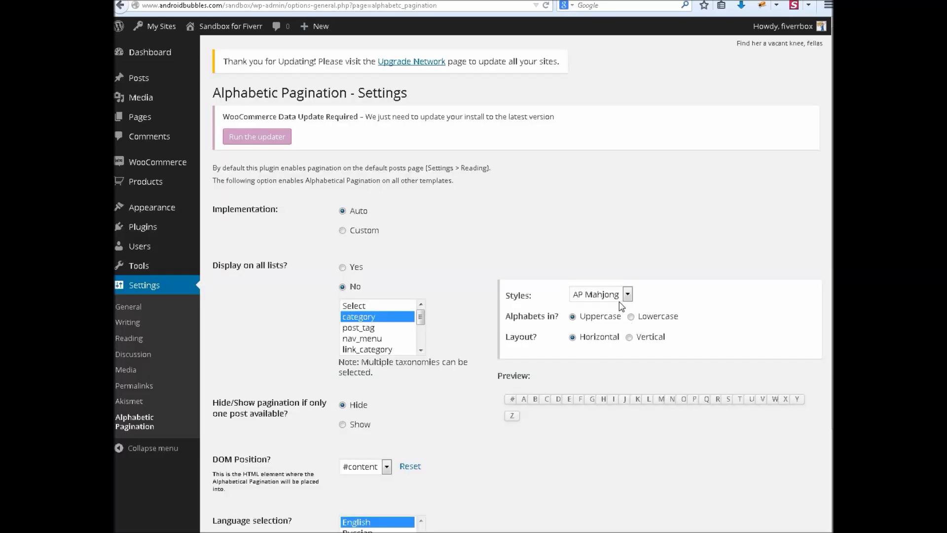
Step: Check the pagination style list and leave AP Mahjong selected
left_click(620, 299)
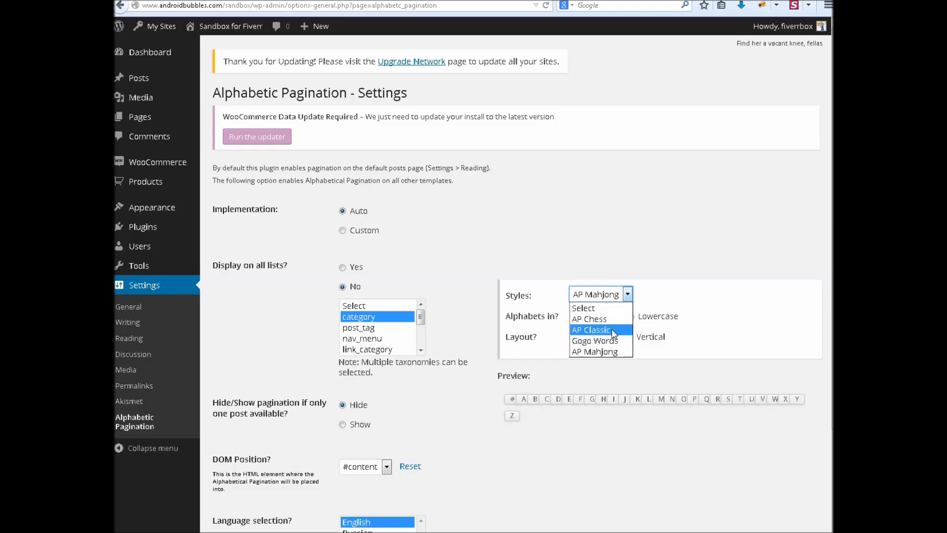
left_click(680, 313)
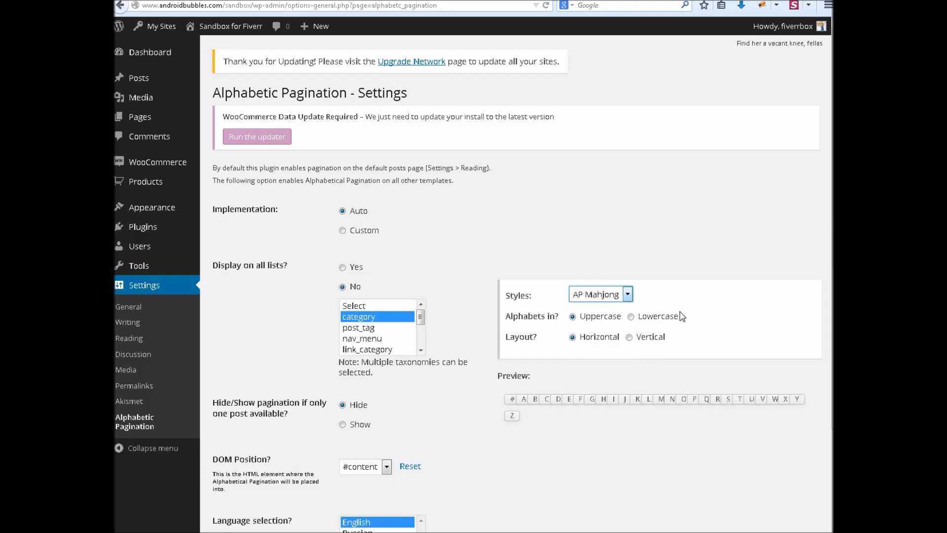
scroll(563, 417, "down", 3)
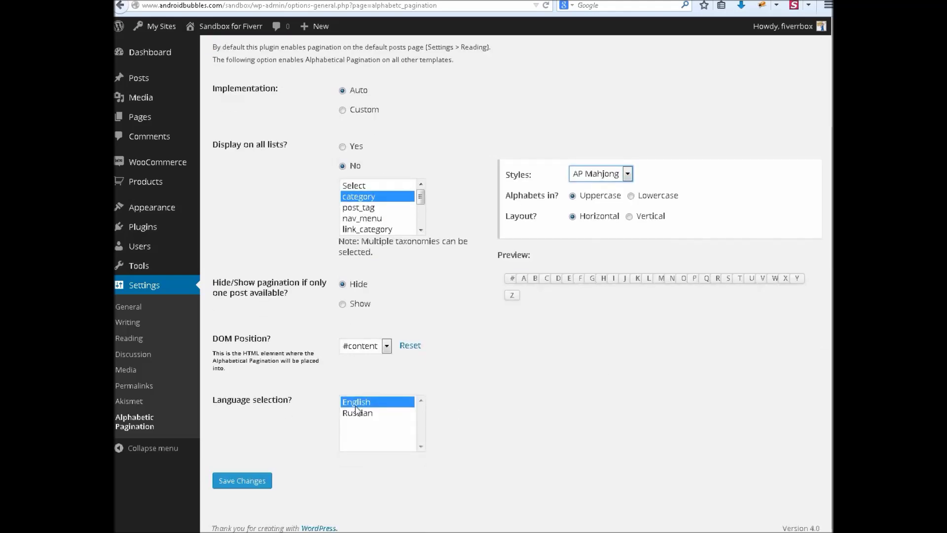
Step: Pick Russian in the language selection, switching from English, and confirm it
left_click(369, 415)
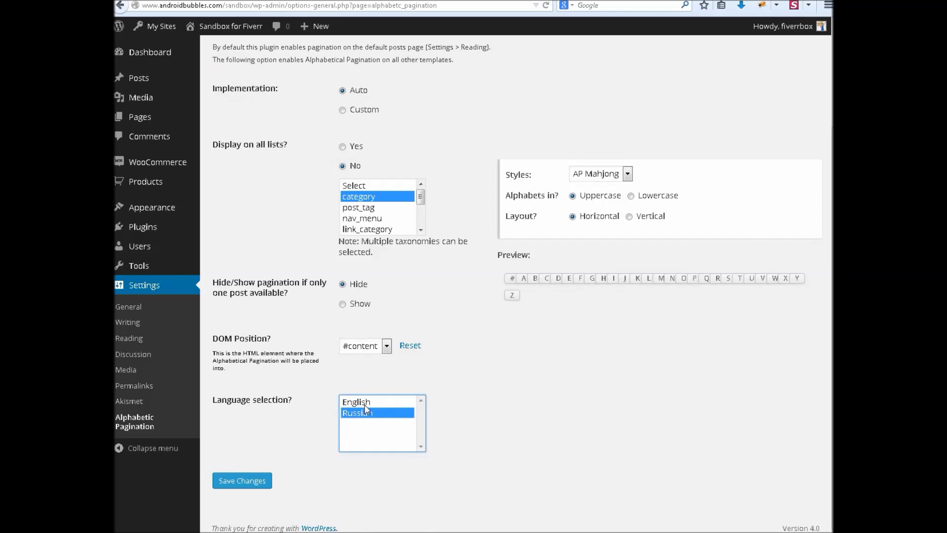
left_click(366, 406)
left_click(370, 414)
left_click(376, 403)
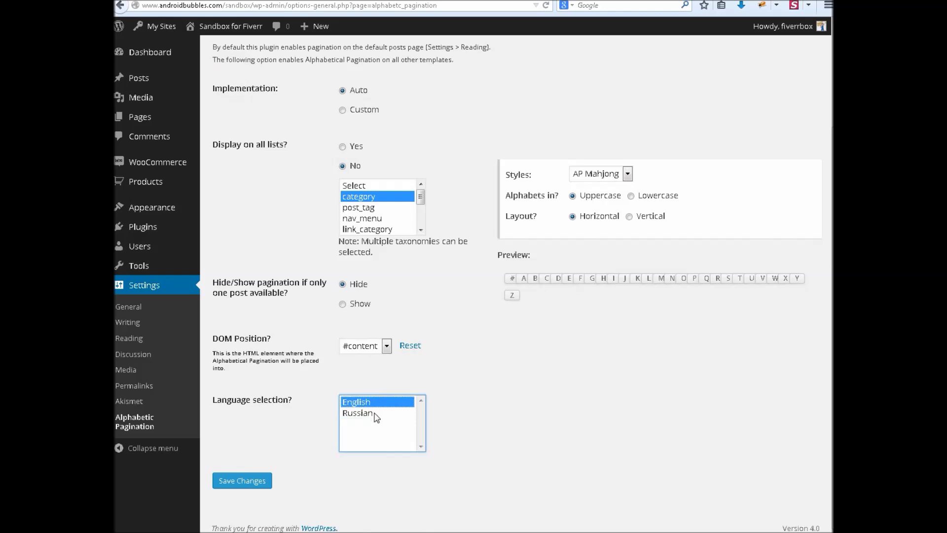
left_click(375, 414)
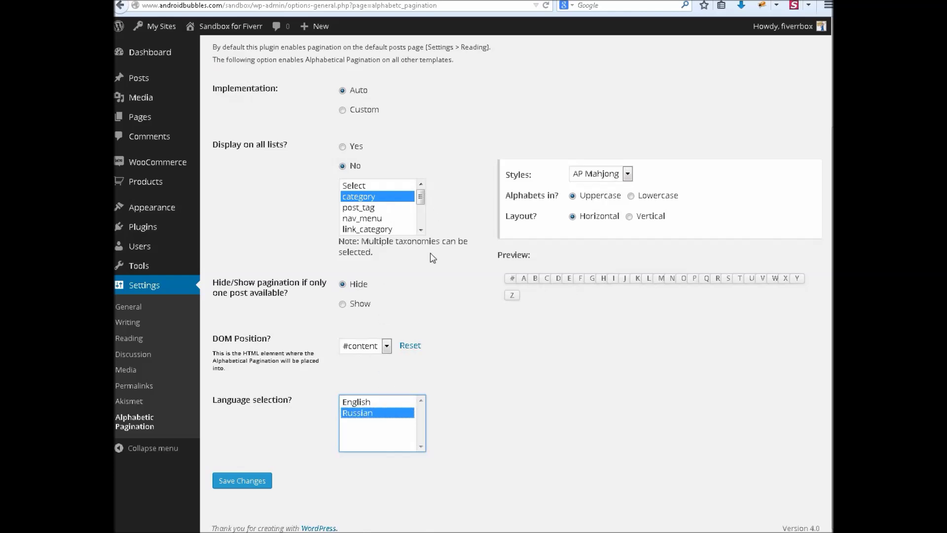
left_click(459, 184)
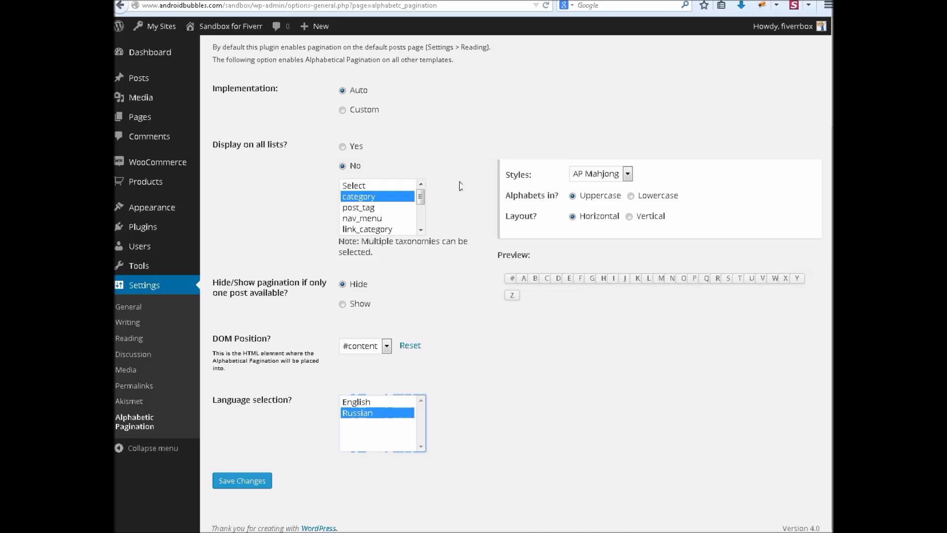